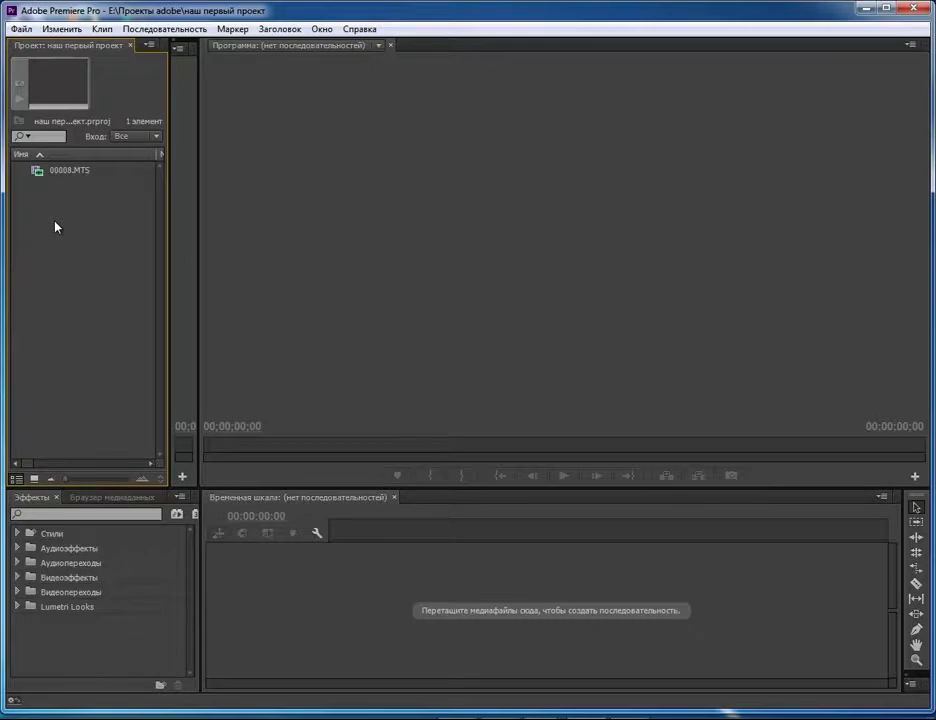
Step: Start a media import and browse to the Видео\ЯЛТА folder on local disk E:
{"action": "double_click", "coordinate": [55, 227]}
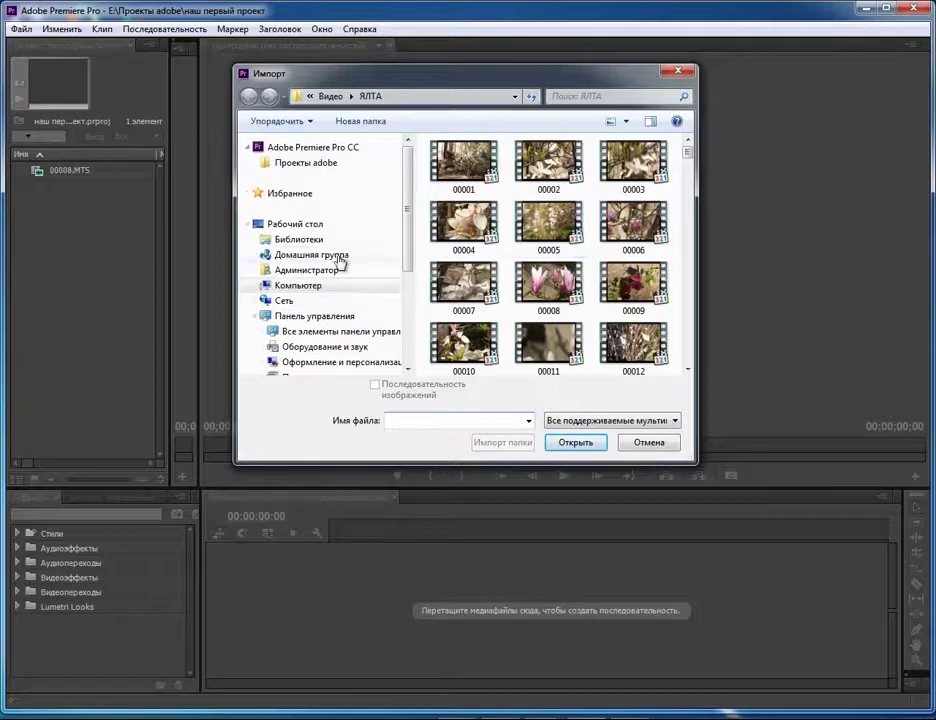
{"action": "left_click", "coordinate": [306, 289]}
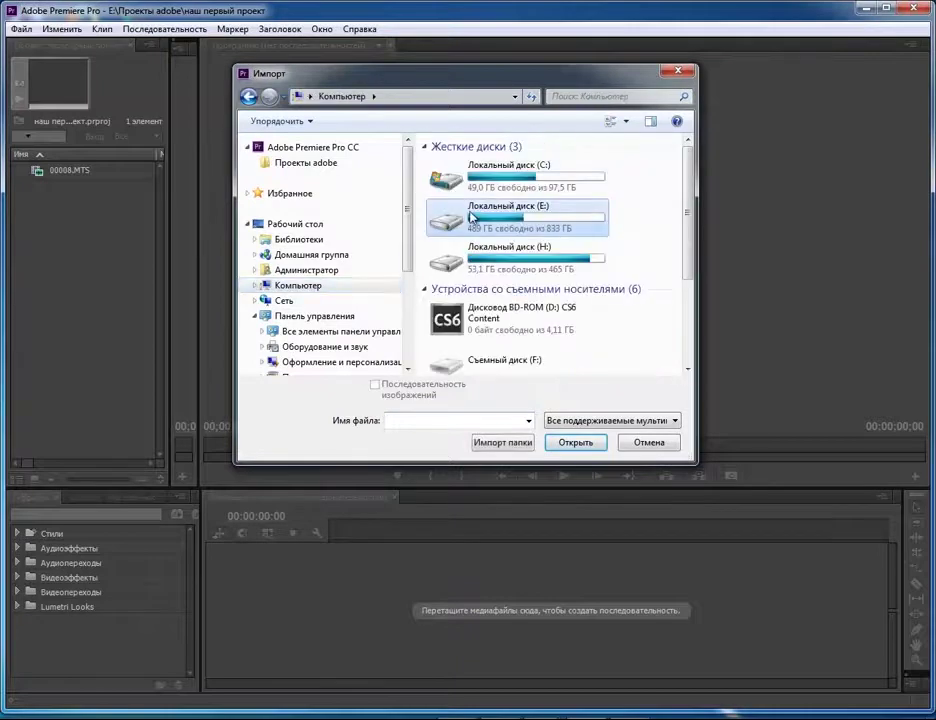
{"action": "double_click", "coordinate": [472, 212]}
{"action": "double_click", "coordinate": [464, 179]}
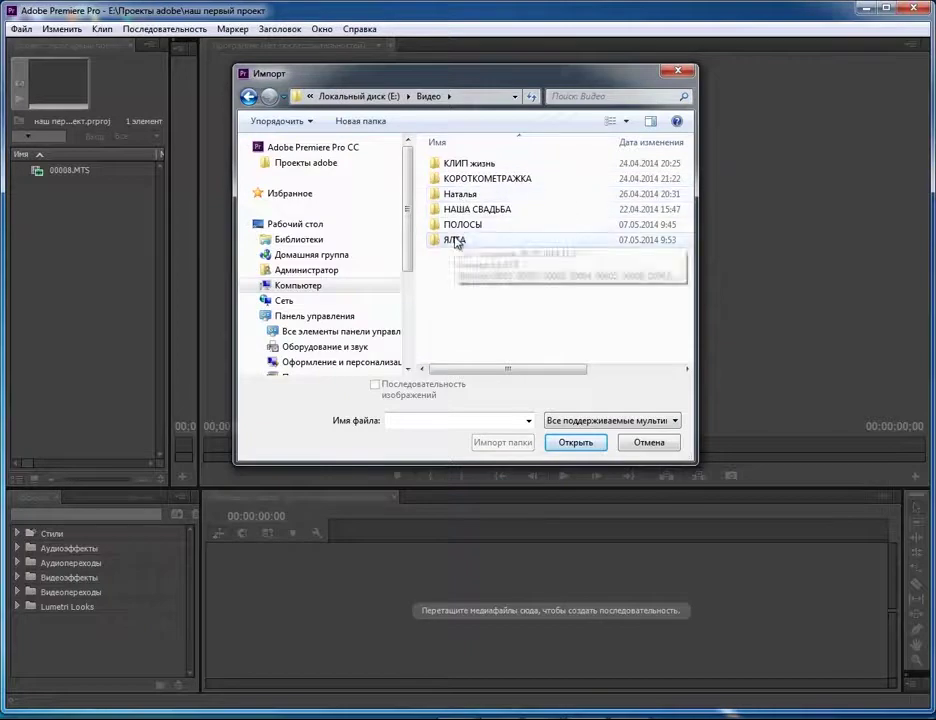
{"action": "double_click", "coordinate": [455, 240]}
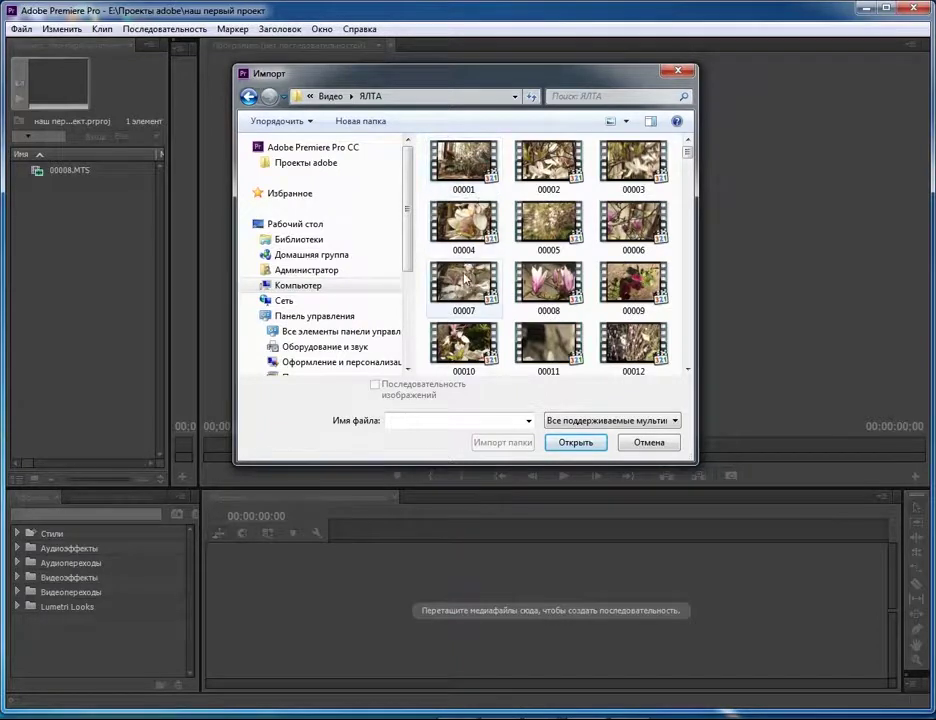
Step: Preview clip 00007 from the import folder in Windows Media Player and close the player
{"action": "left_click", "coordinate": [464, 280]}
{"action": "right_click", "coordinate": [463, 276]}
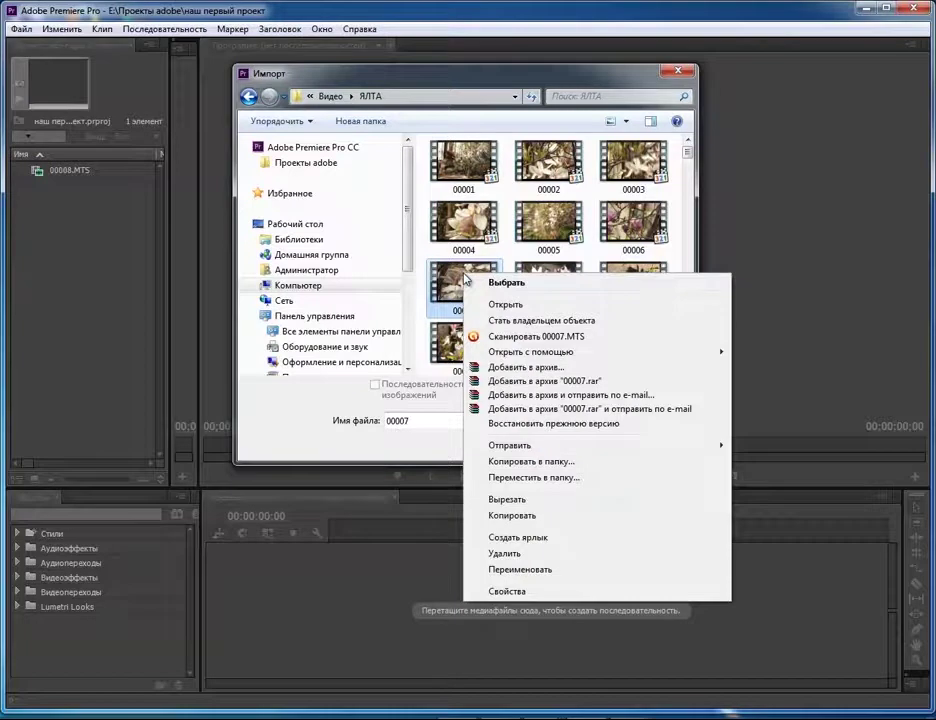
{"action": "mouse_move", "coordinate": [490, 356]}
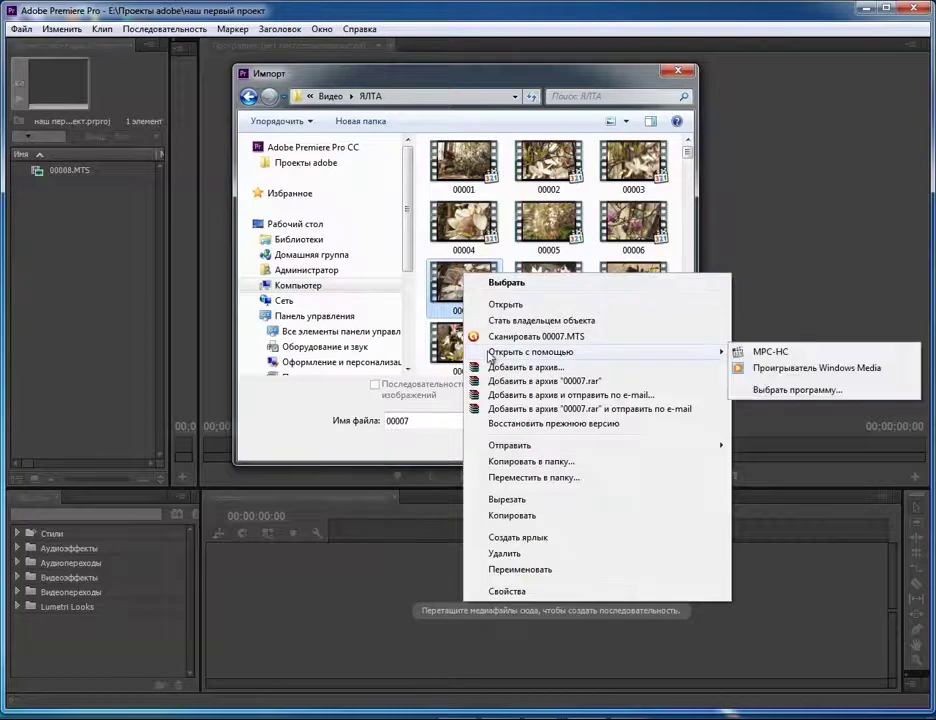
{"action": "left_click", "coordinate": [750, 371]}
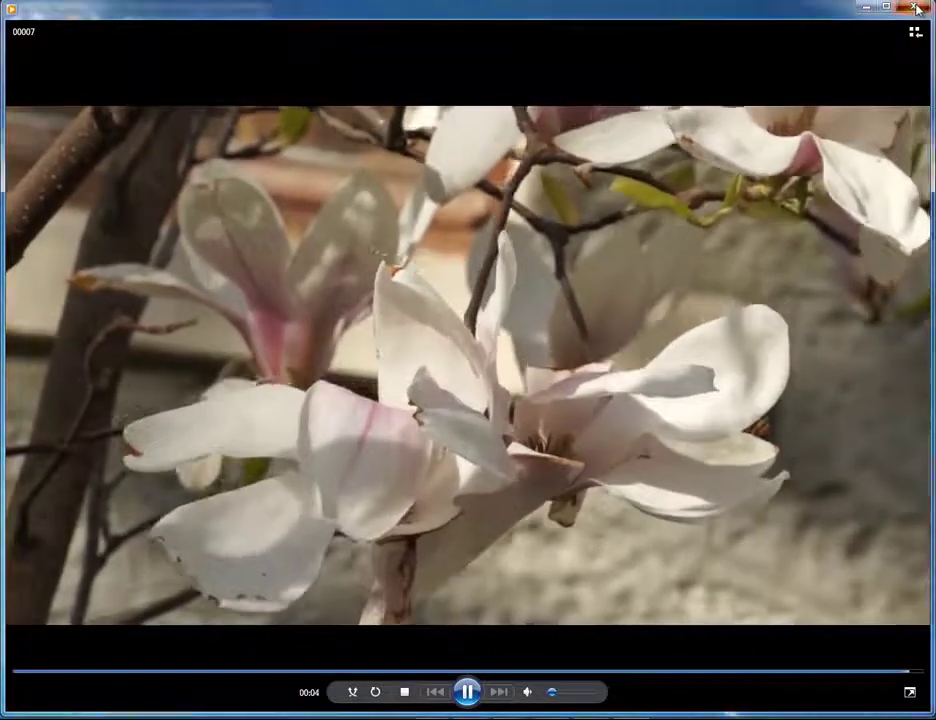
{"action": "left_click", "coordinate": [913, 6]}
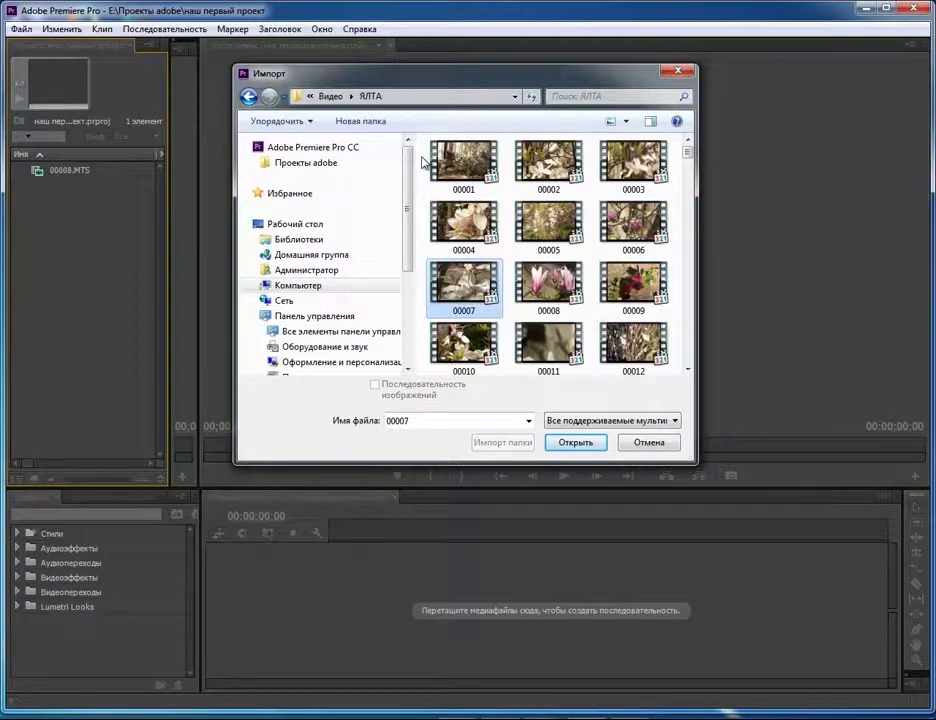
Step: Import all the video clips in the ЯЛТА folder into the project
{"action": "left_click_drag", "start_coordinate": [422, 162], "coordinate": [717, 543]}
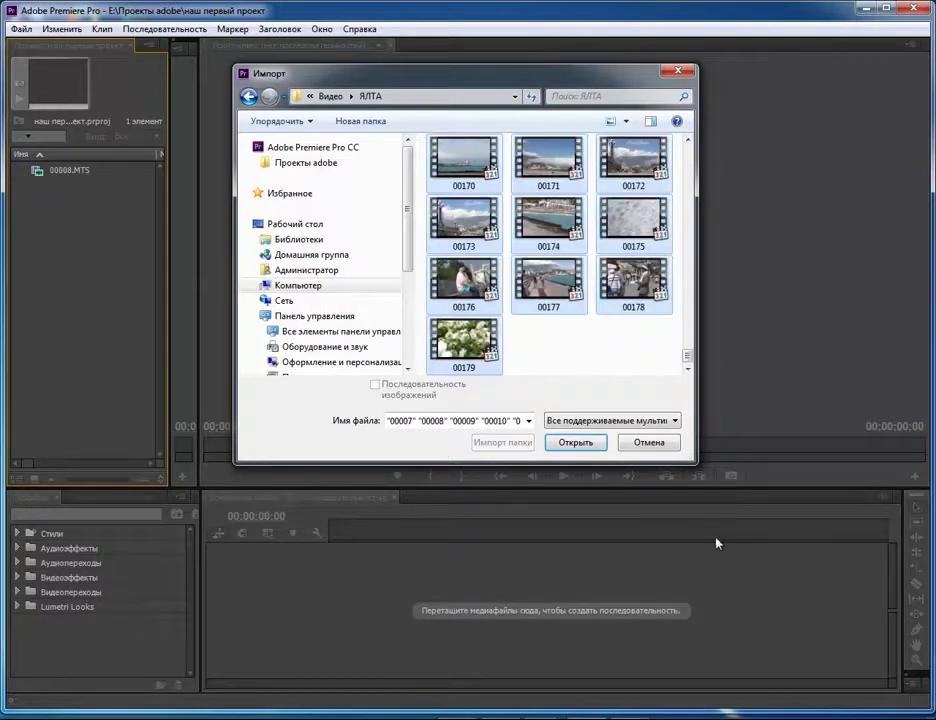
{"action": "left_click", "coordinate": [578, 443]}
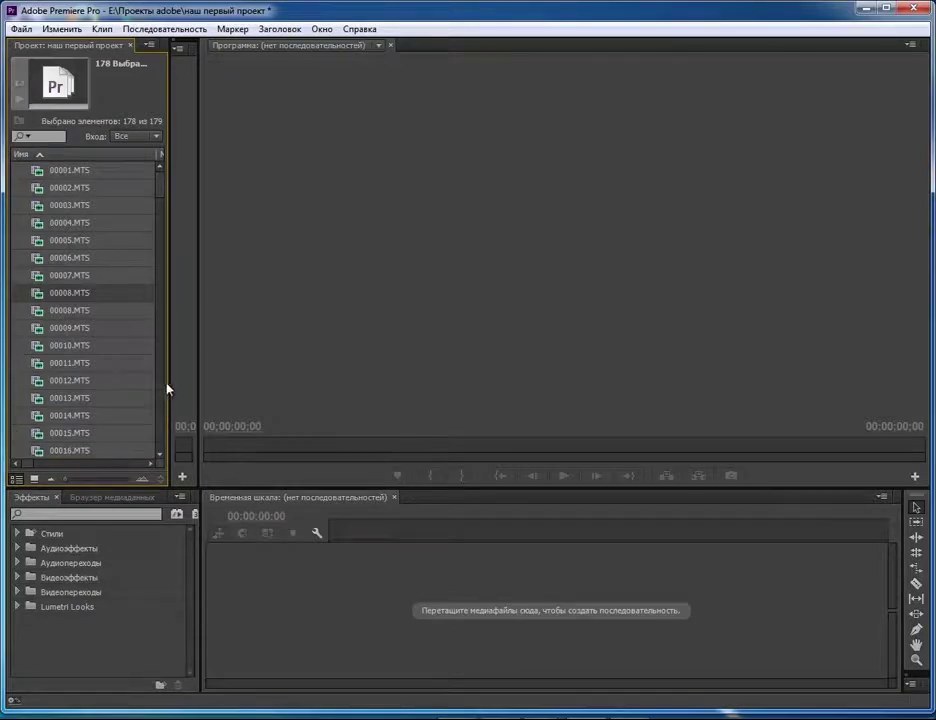
Step: Create two new bins in the project, named апрель and май
{"action": "left_click_drag", "start_coordinate": [171, 382], "coordinate": [283, 382]}
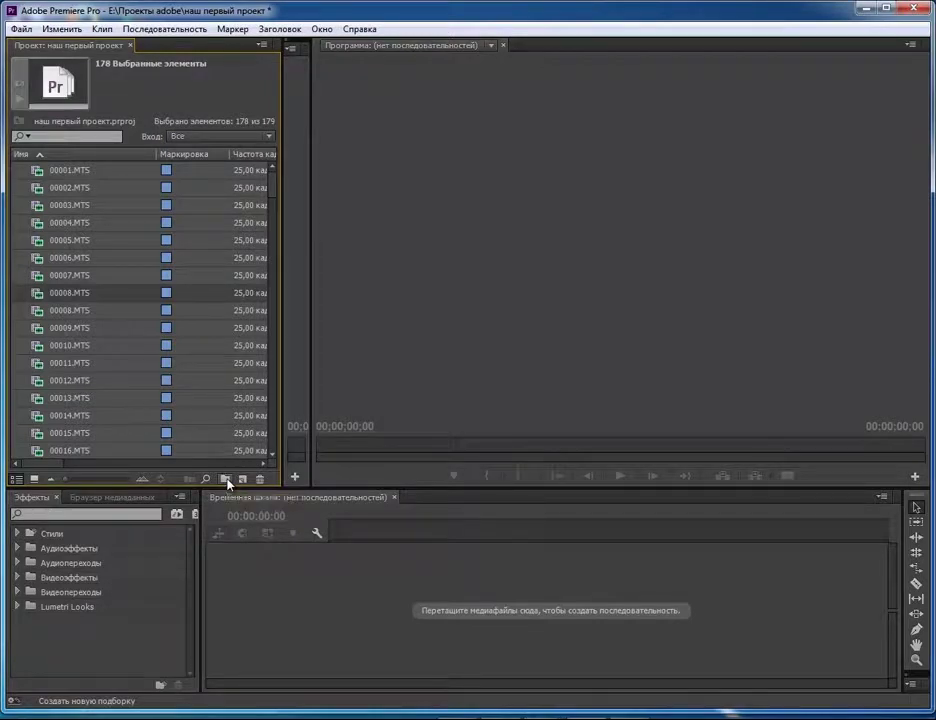
{"action": "left_click", "coordinate": [226, 479]}
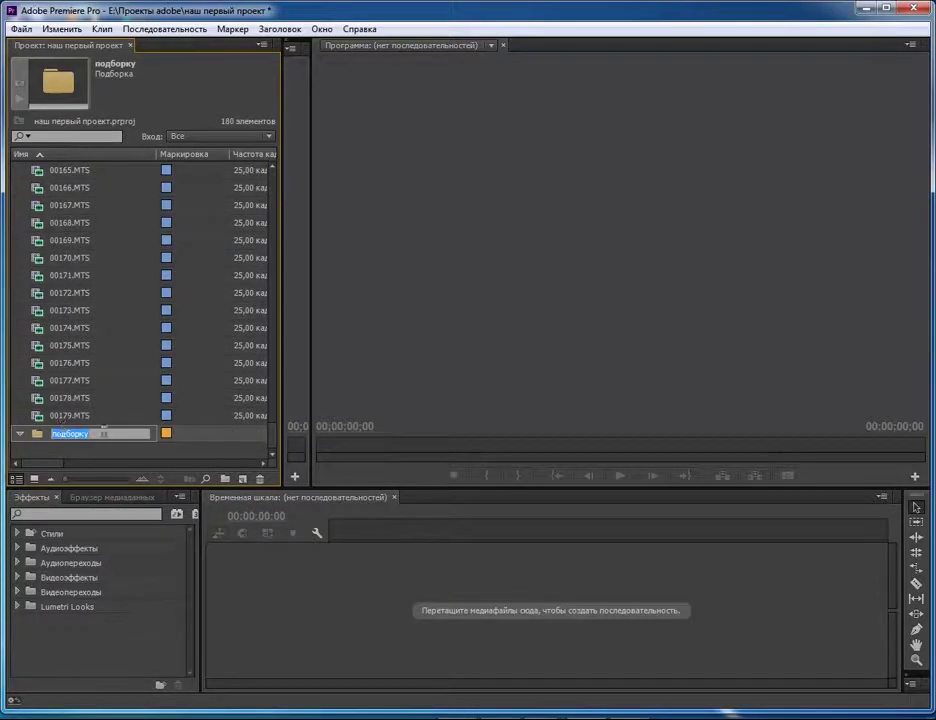
{"action": "key", "text": "BackSpace"}
{"action": "type", "text": "апрель"}
{"action": "key", "text": "Return"}
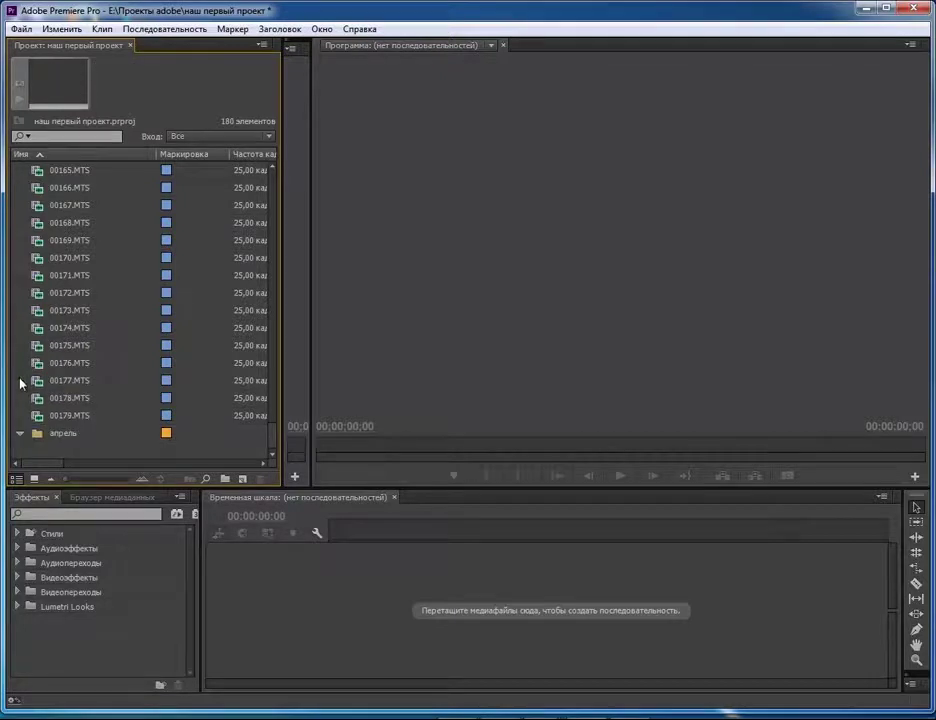
{"action": "left_click", "coordinate": [226, 480]}
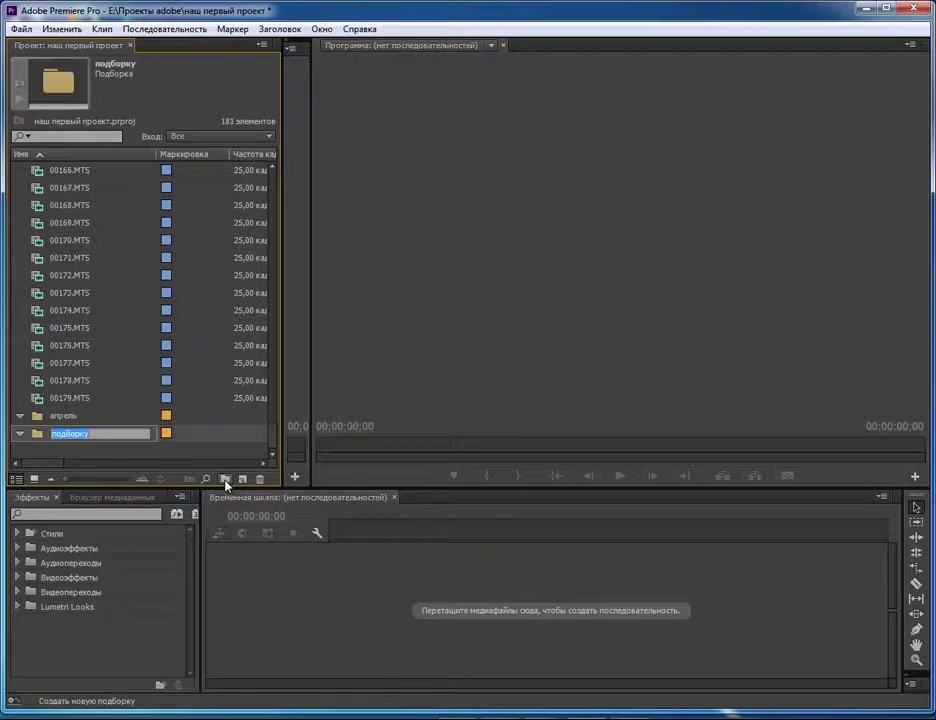
{"action": "type", "text": "най"}
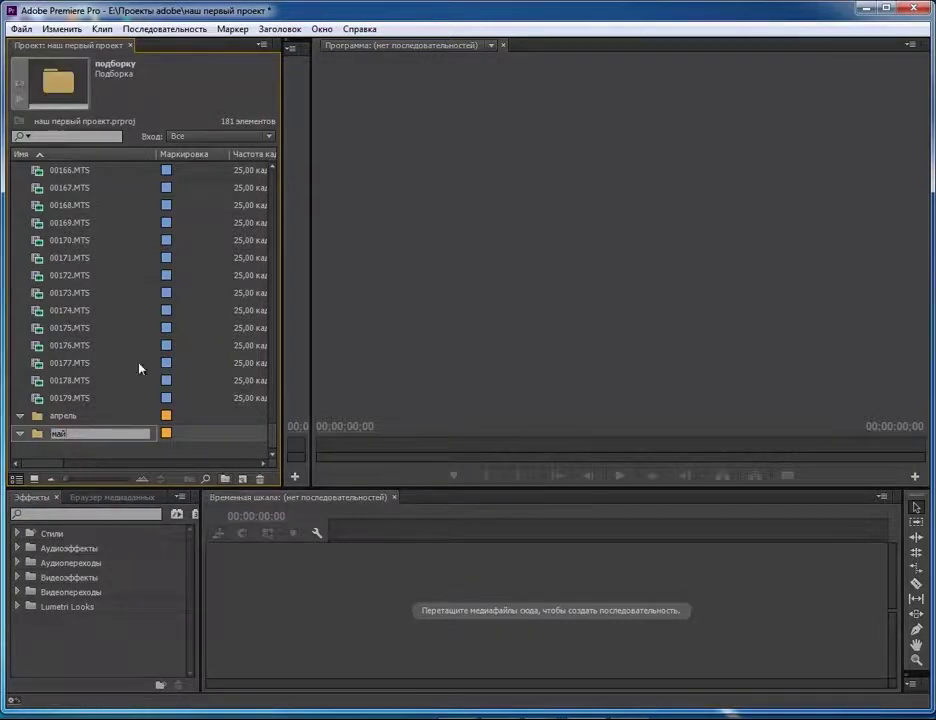
{"action": "key", "text": "Return"}
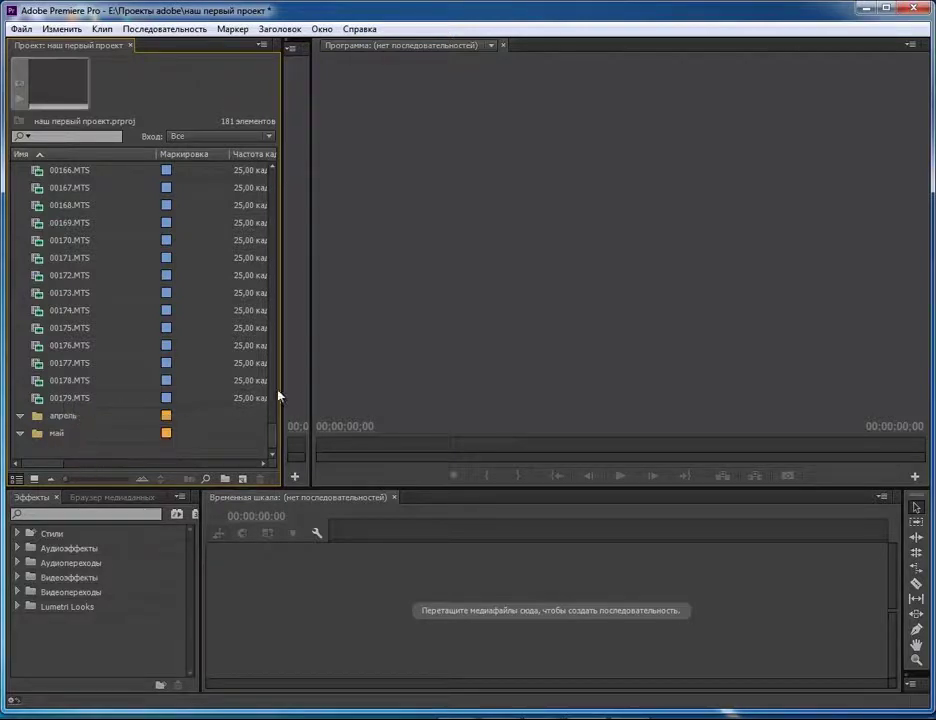
Step: Expand the project clip list to examine its metadata columns, and shrink it to a narrow width again
{"action": "left_click_drag", "start_coordinate": [282, 389], "coordinate": [905, 355]}
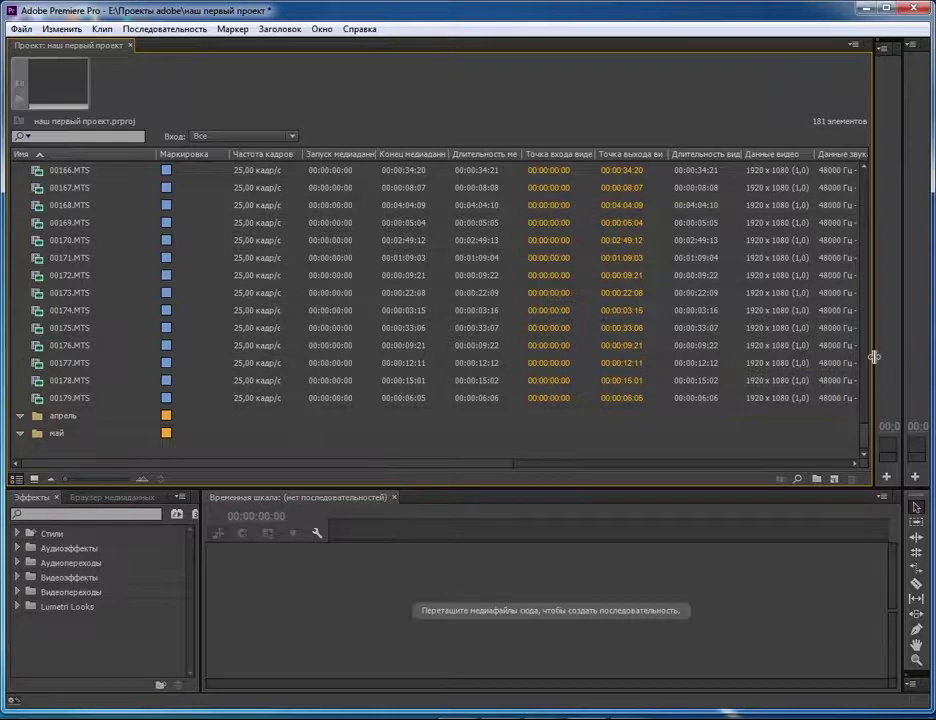
{"action": "left_click_drag", "start_coordinate": [872, 366], "coordinate": [186, 372]}
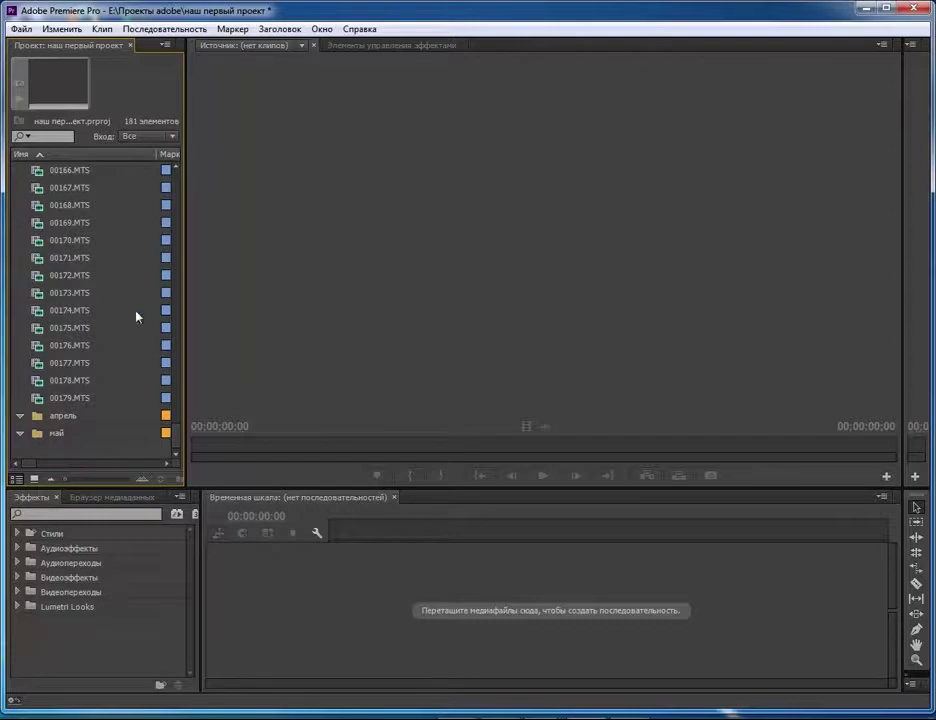
{"action": "left_click_drag", "start_coordinate": [185, 314], "coordinate": [246, 313]}
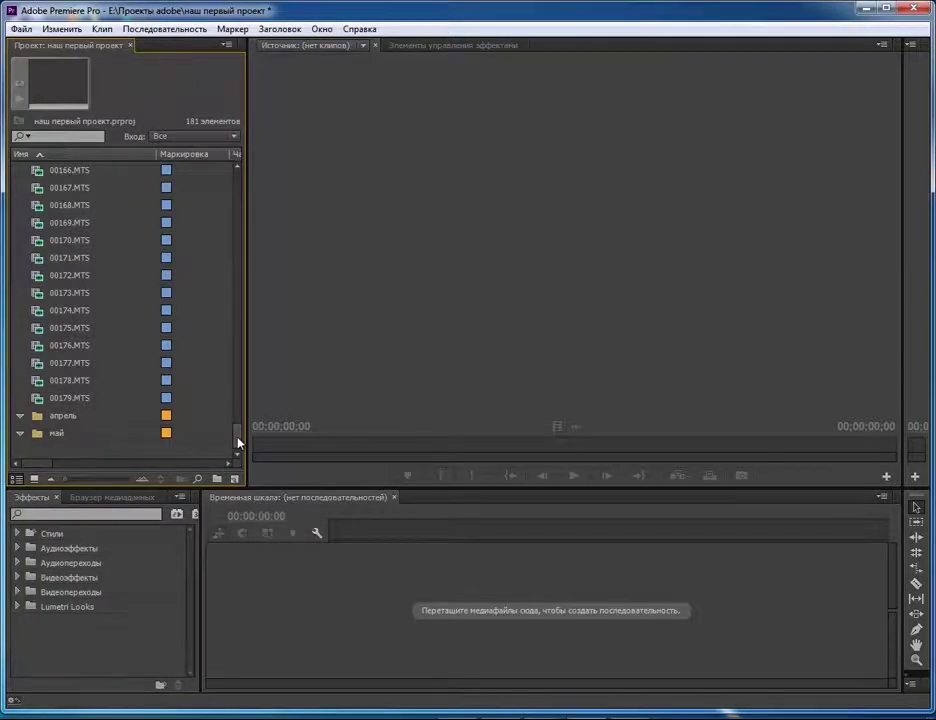
Step: Find clip 00091.MTS in the project list and play it in the small preview thumbnail
{"action": "left_click_drag", "start_coordinate": [238, 443], "coordinate": [236, 175]}
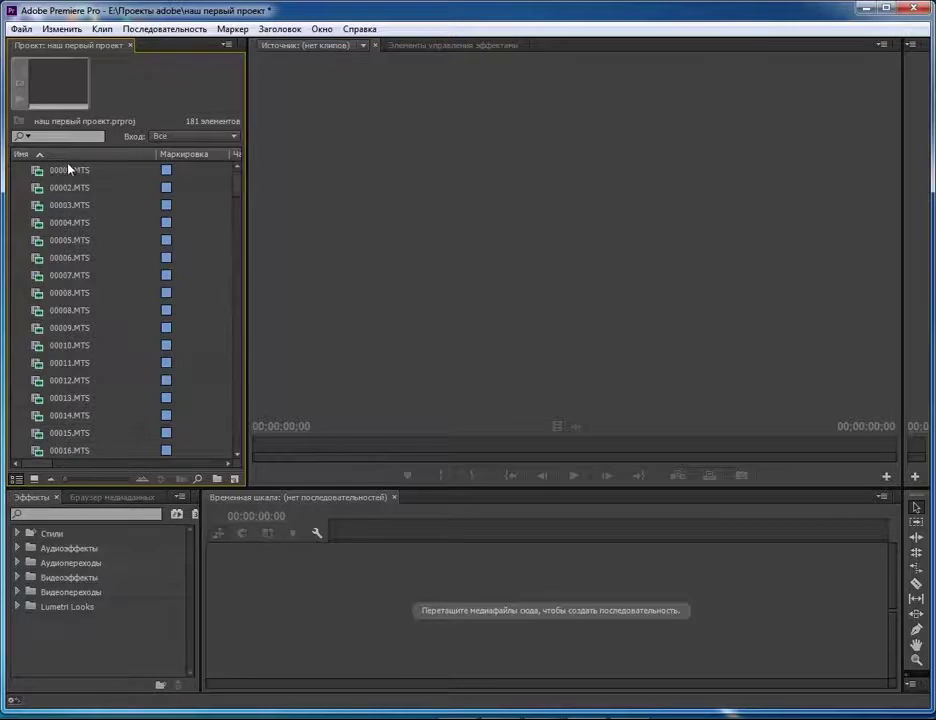
{"action": "left_click_drag", "start_coordinate": [238, 200], "coordinate": [233, 450]}
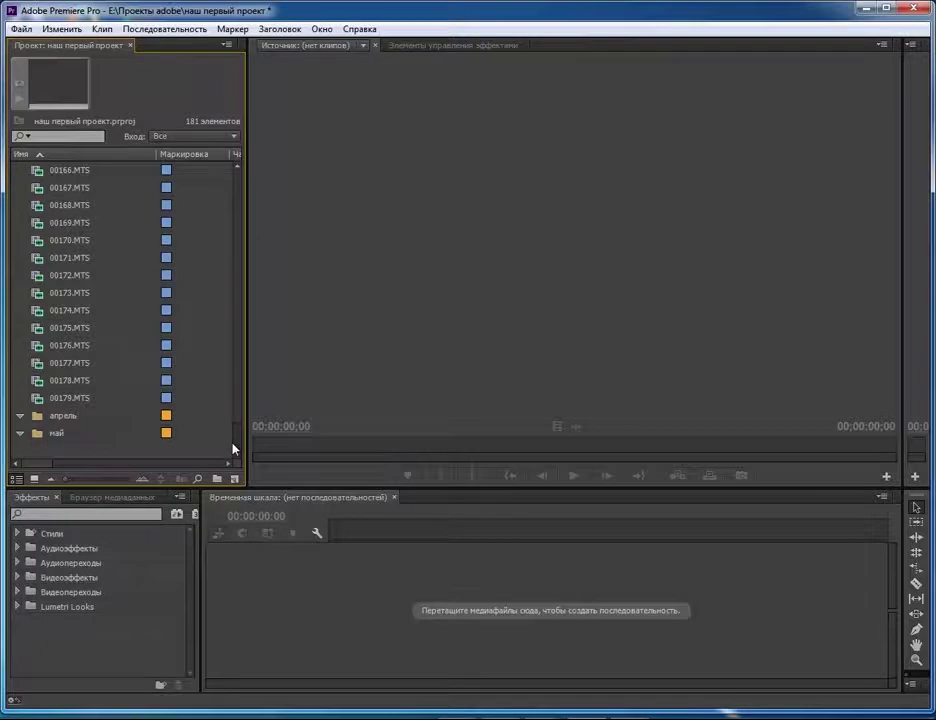
{"action": "left_click_drag", "start_coordinate": [233, 450], "coordinate": [232, 320]}
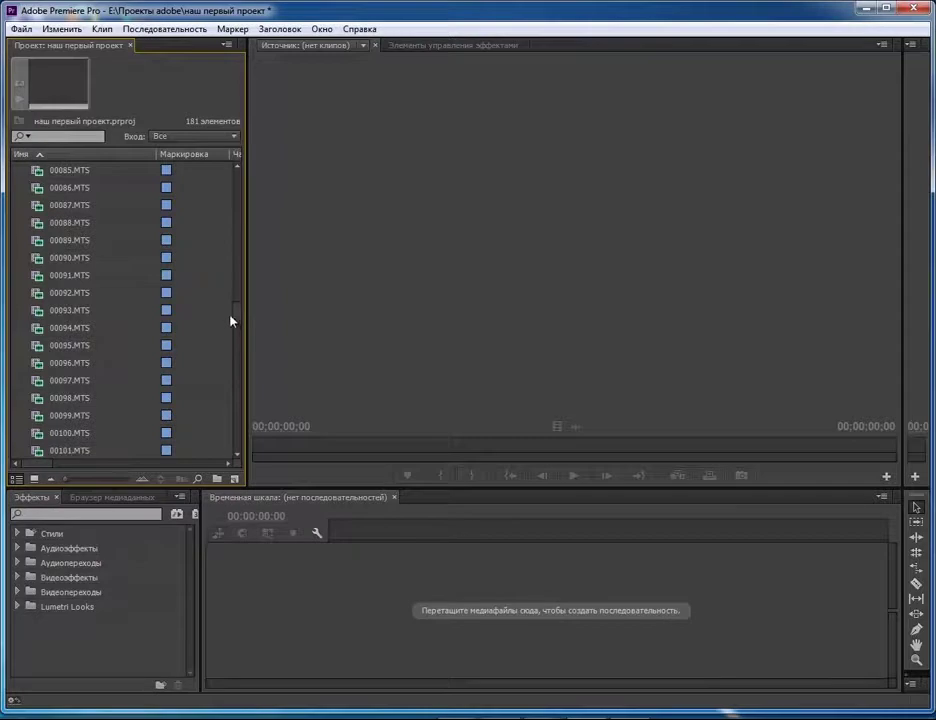
{"action": "left_click", "coordinate": [35, 283]}
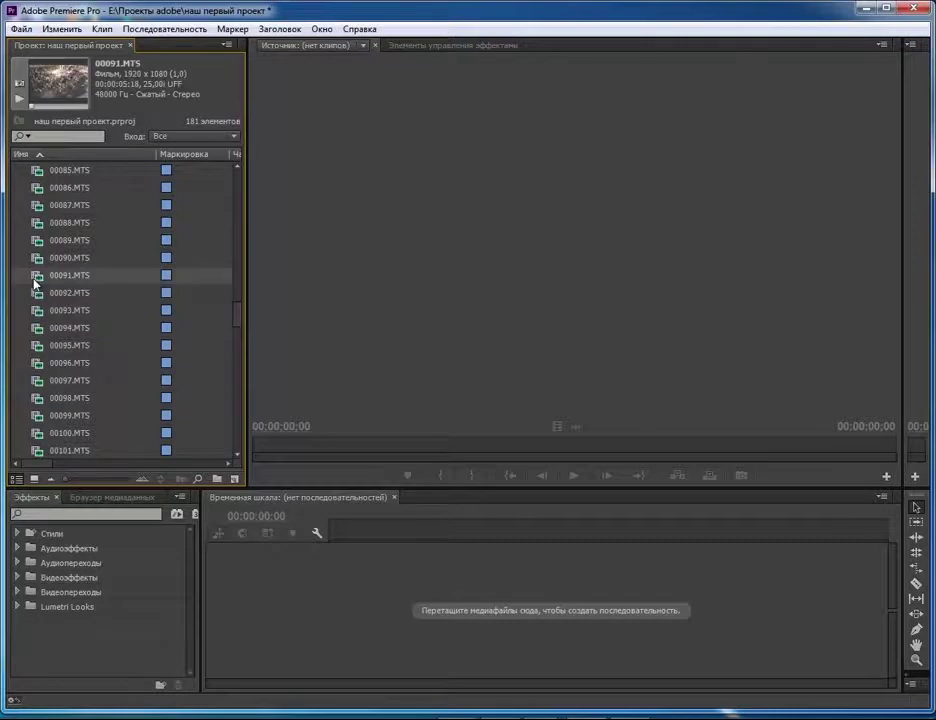
{"action": "left_click", "coordinate": [18, 100]}
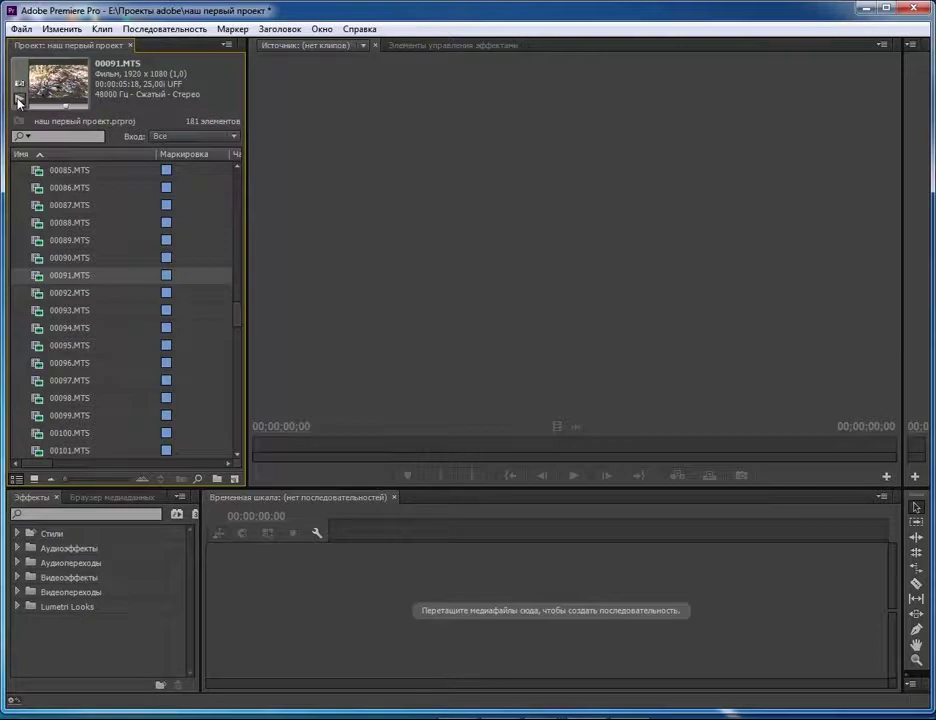
Step: Open clip 00091.MTS in the source monitor, give the program monitor more width, and play the clip to about 3 seconds
{"action": "double_click", "coordinate": [38, 280]}
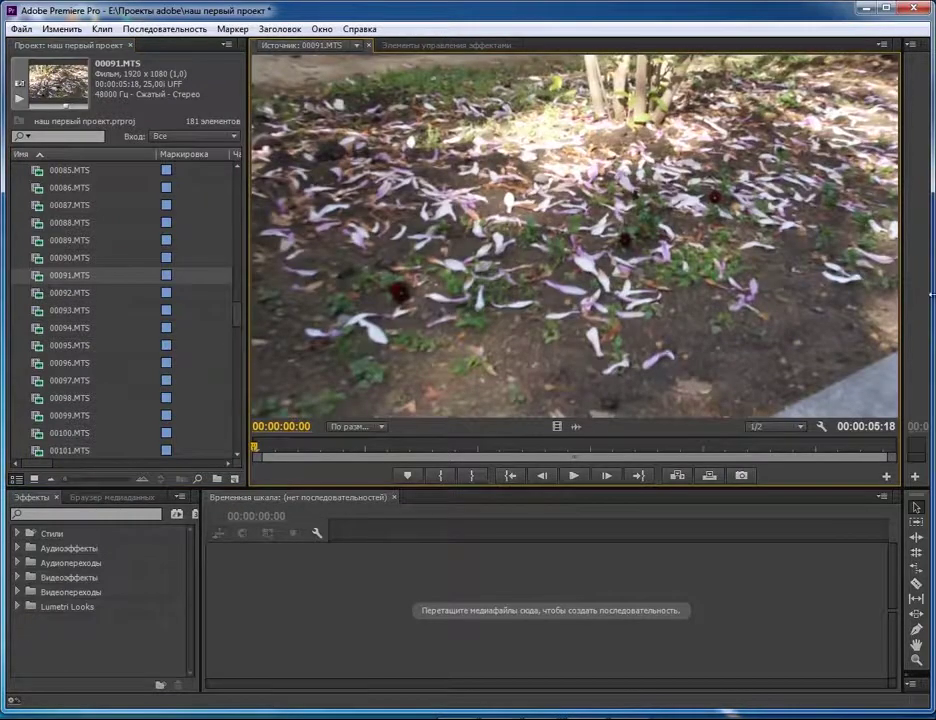
{"action": "left_click_drag", "start_coordinate": [906, 297], "coordinate": [797, 296]}
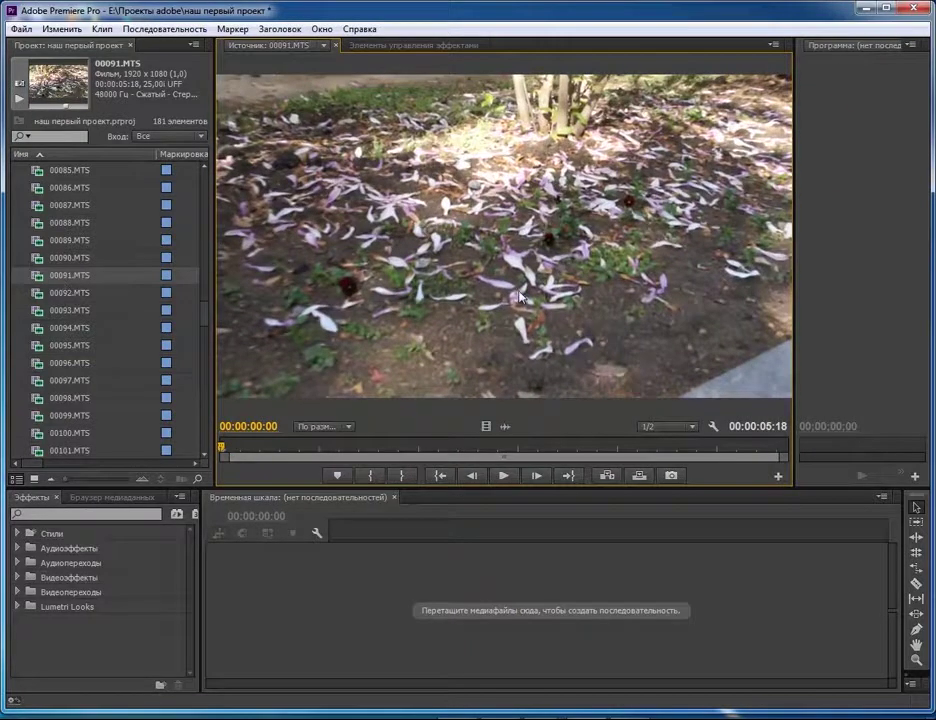
{"action": "left_click", "coordinate": [510, 476]}
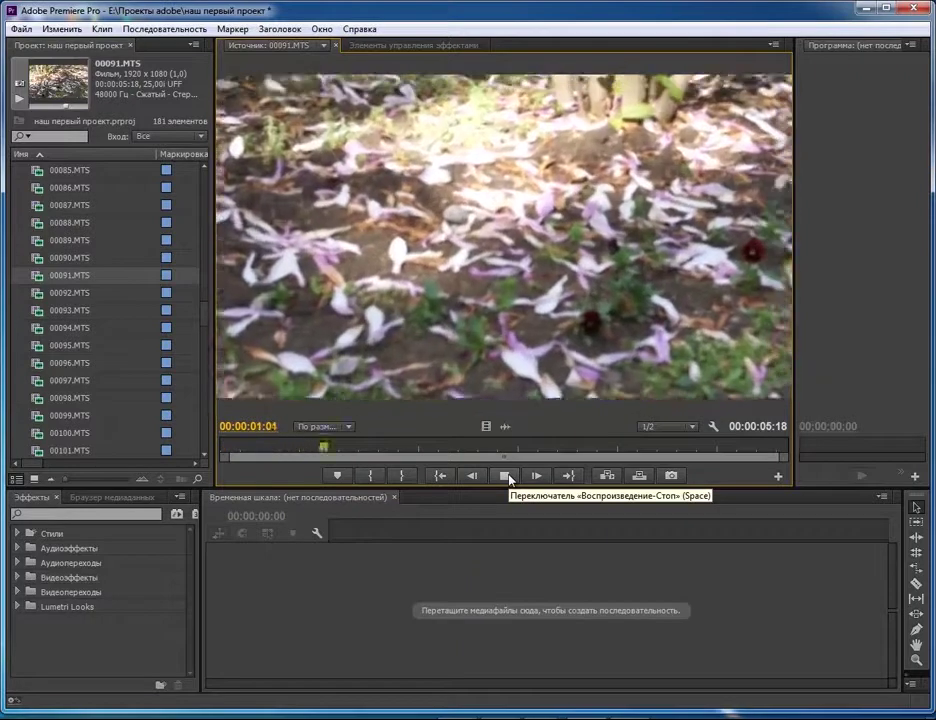
{"action": "left_click", "coordinate": [508, 476]}
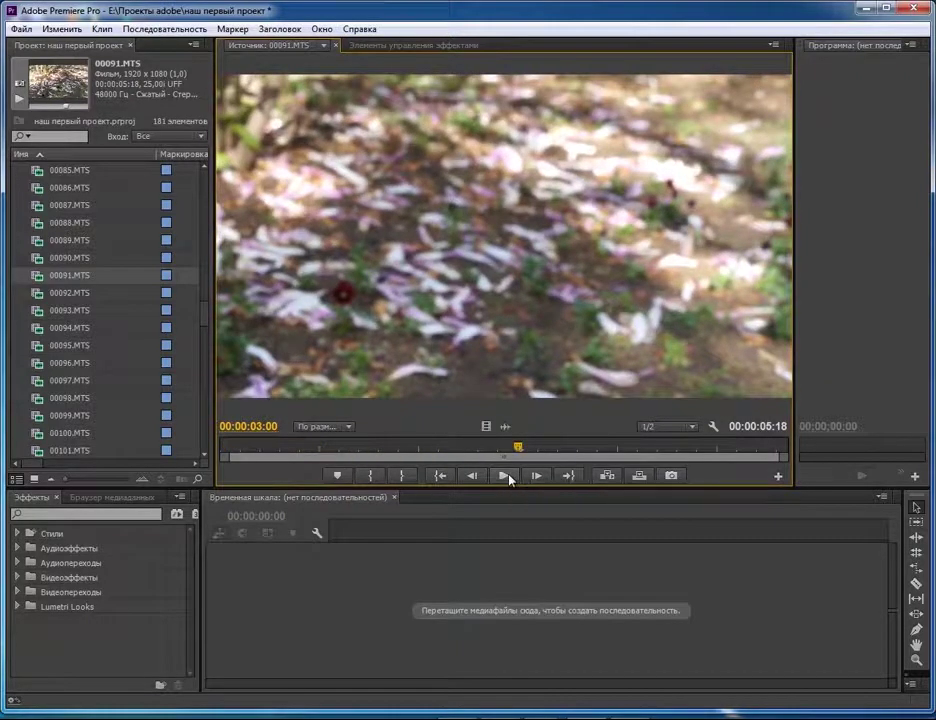
Step: Load clip 00092.MTS into the source monitor and play it to about 2 seconds
{"action": "left_click", "coordinate": [60, 292]}
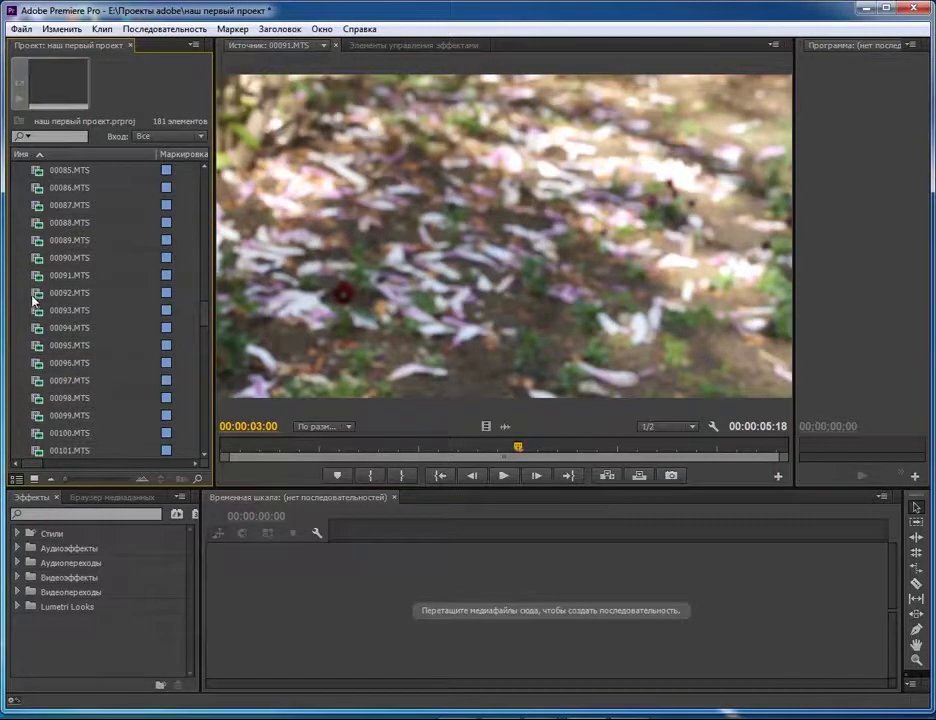
{"action": "double_click", "coordinate": [36, 296]}
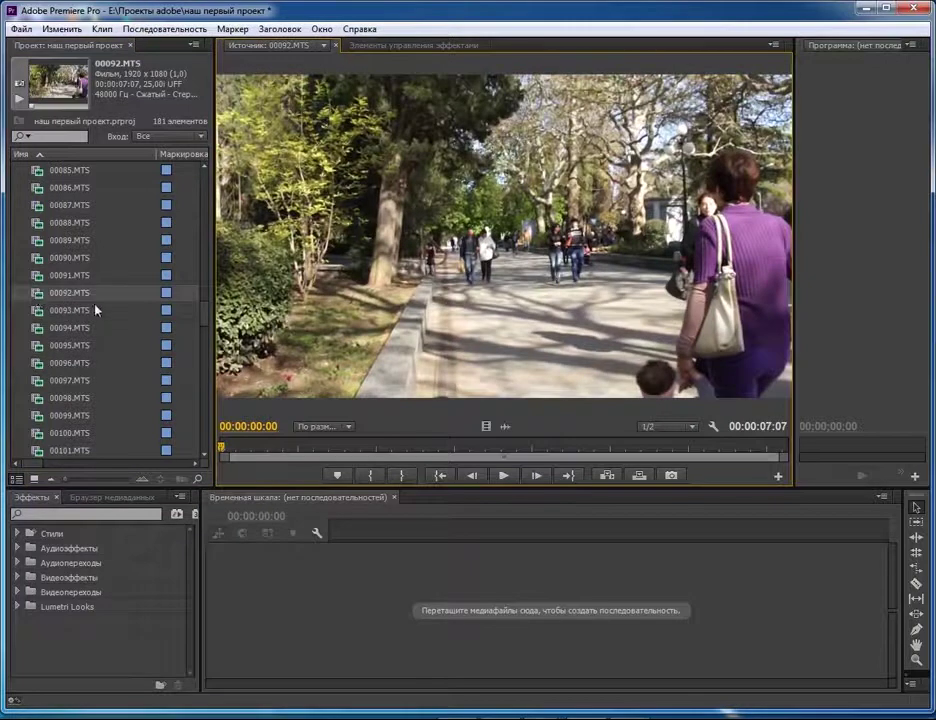
{"action": "left_click", "coordinate": [503, 476]}
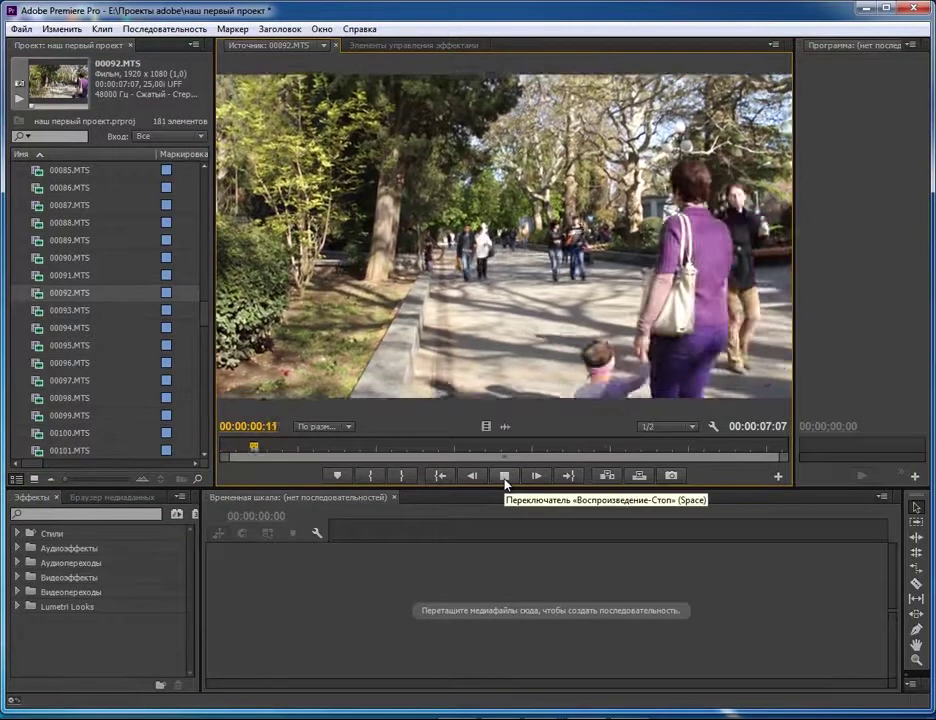
{"action": "left_click", "coordinate": [504, 477]}
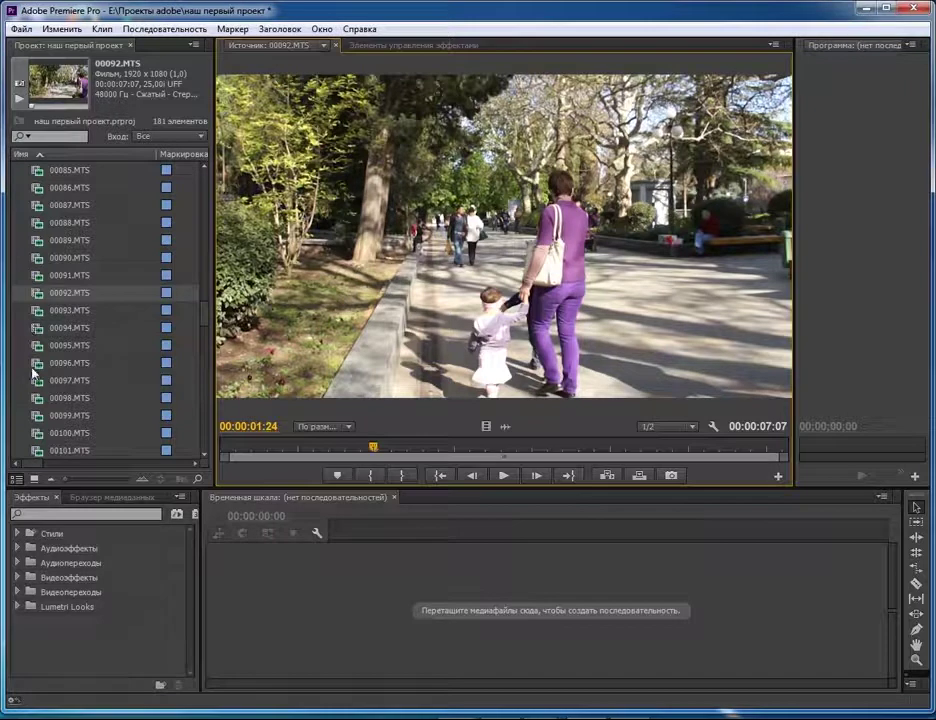
Step: Show the project clips as thumbnails, widen their display area, and enlarge the thumbnails to two per row
{"action": "left_click", "coordinate": [33, 480]}
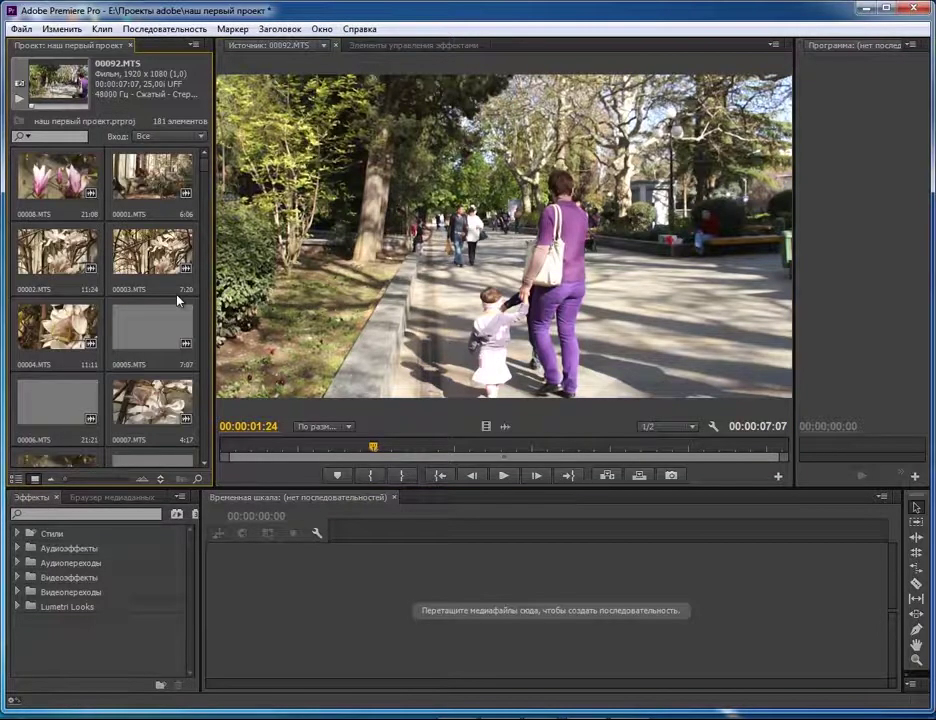
{"action": "left_click_drag", "start_coordinate": [213, 294], "coordinate": [455, 290]}
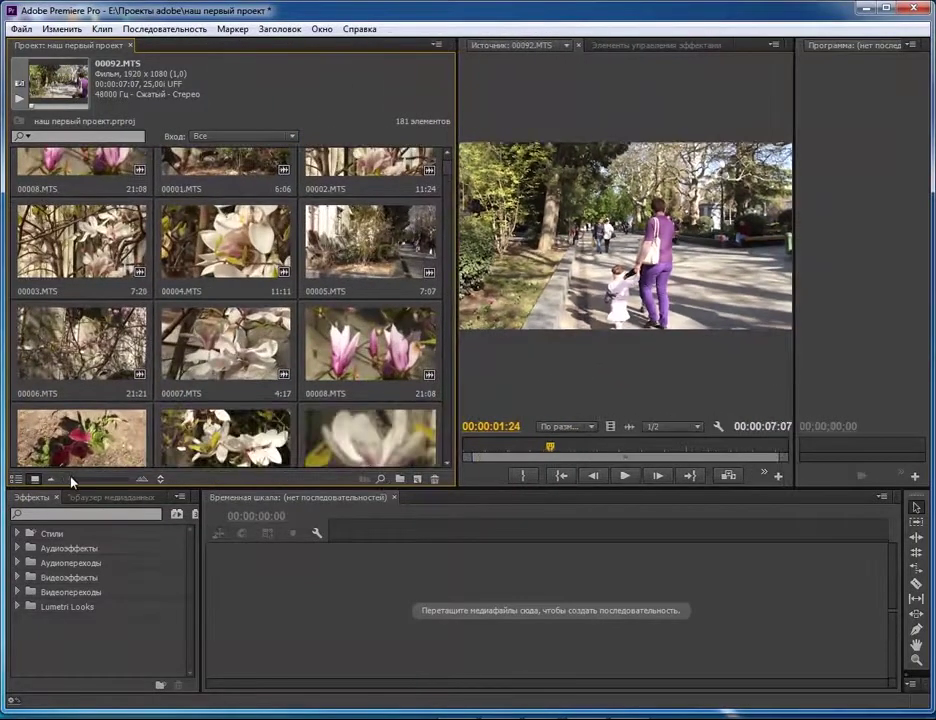
{"action": "left_click_drag", "start_coordinate": [69, 479], "coordinate": [83, 482]}
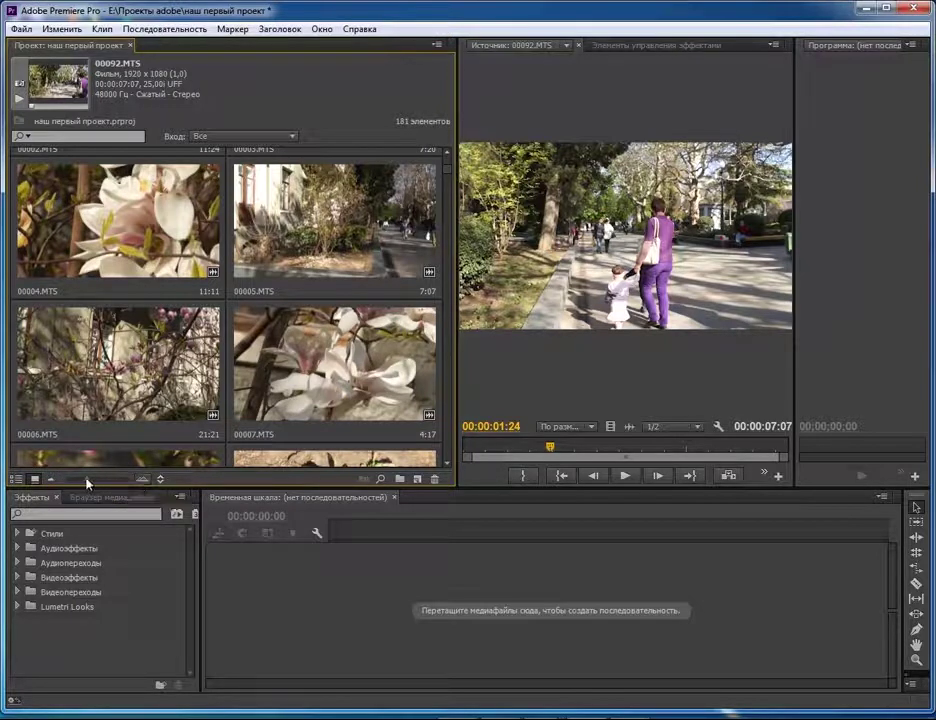
Step: Widen the project area to three thumbnails per row and browse down to the clips around 00090.MTS
{"action": "mouse_move", "coordinate": [109, 483]}
{"action": "left_mouse_down"}
{"action": "mouse_move", "coordinate": [137, 483]}
{"action": "mouse_move", "coordinate": [114, 484]}
{"action": "left_mouse_up"}
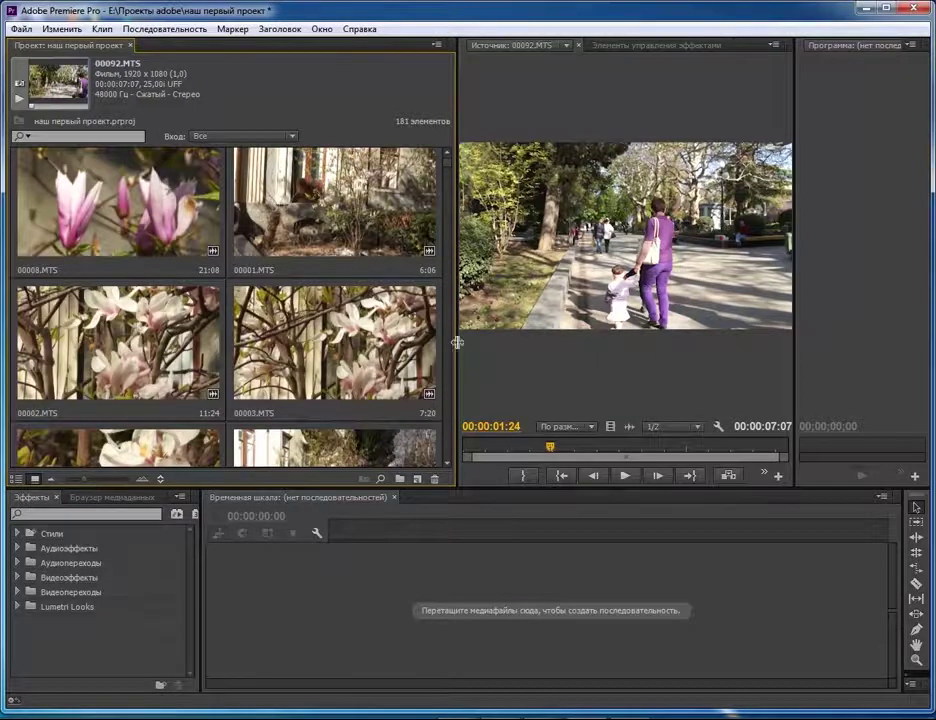
{"action": "left_click_drag", "start_coordinate": [457, 343], "coordinate": [679, 341]}
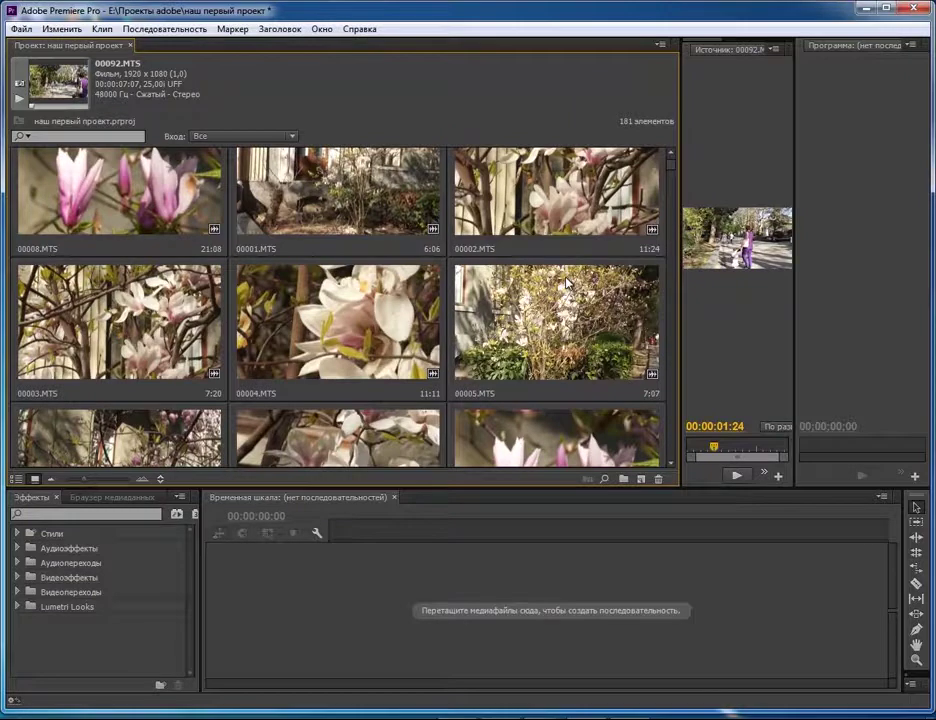
{"action": "scroll", "coordinate": [566, 284], "scroll_direction": "down", "scroll_amount": 2}
{"action": "scroll", "coordinate": [566, 284], "scroll_direction": "down", "scroll_amount": 7}
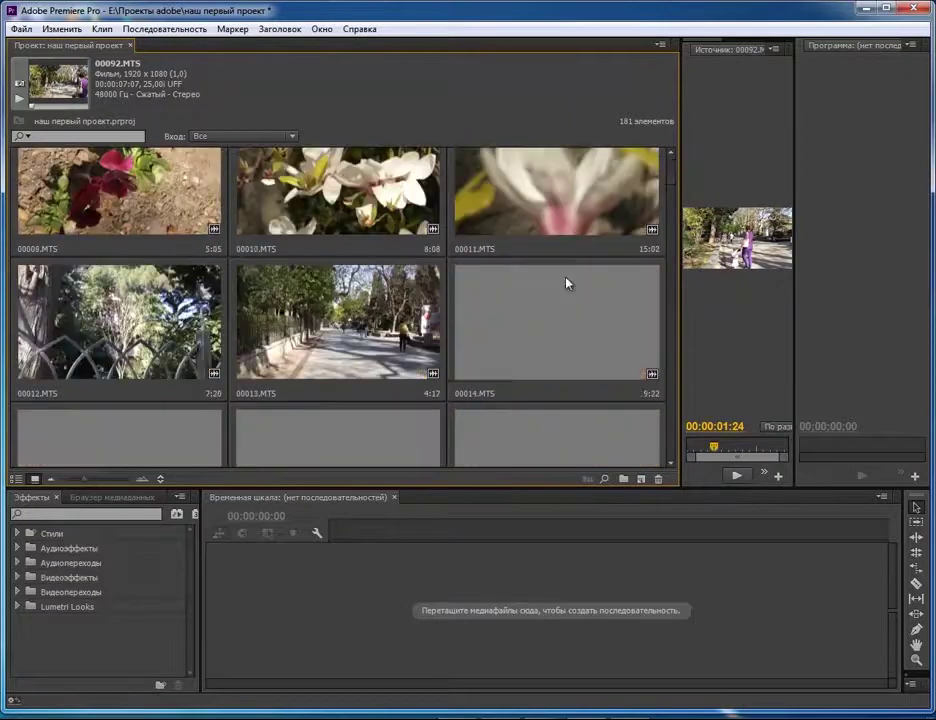
{"action": "scroll", "coordinate": [566, 284], "scroll_direction": "down", "scroll_amount": 20}
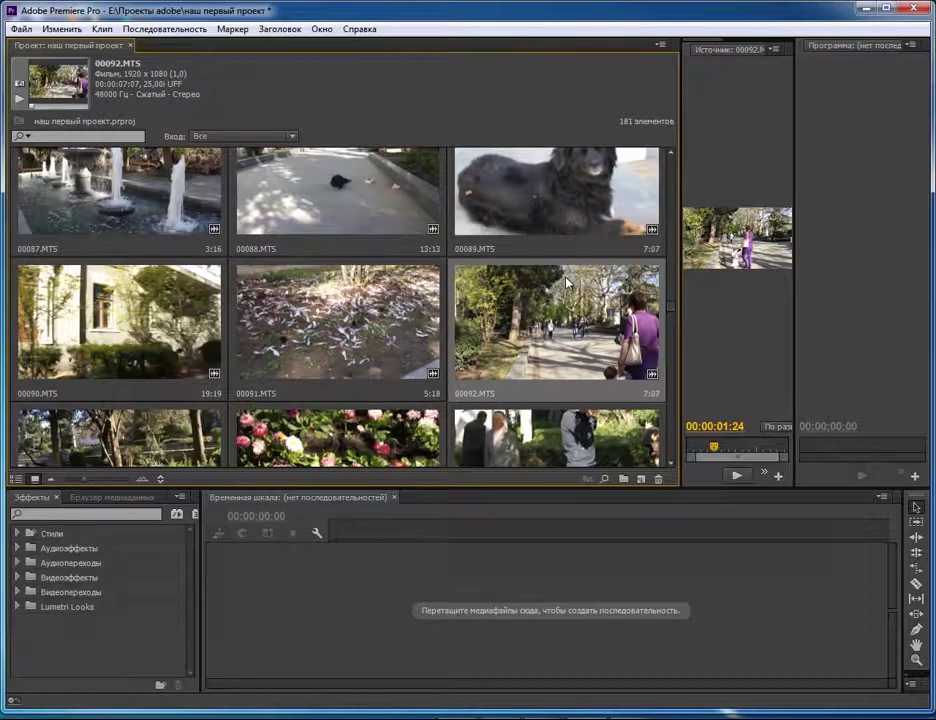
{"action": "scroll", "coordinate": [566, 284], "scroll_direction": "down", "scroll_amount": 1}
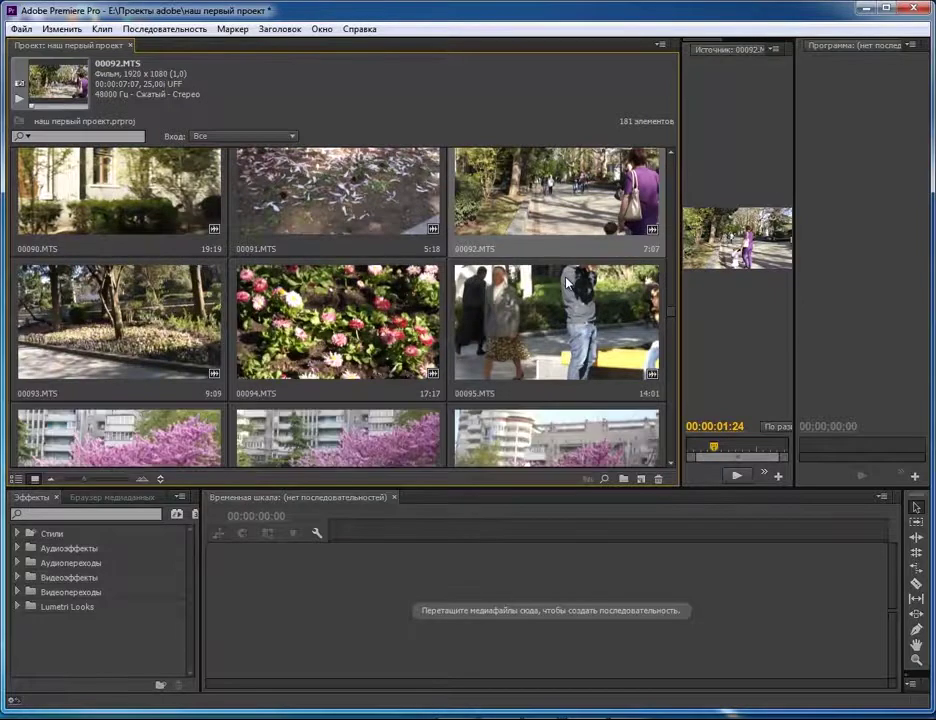
{"action": "scroll", "coordinate": [566, 284], "scroll_direction": "up", "scroll_amount": 1}
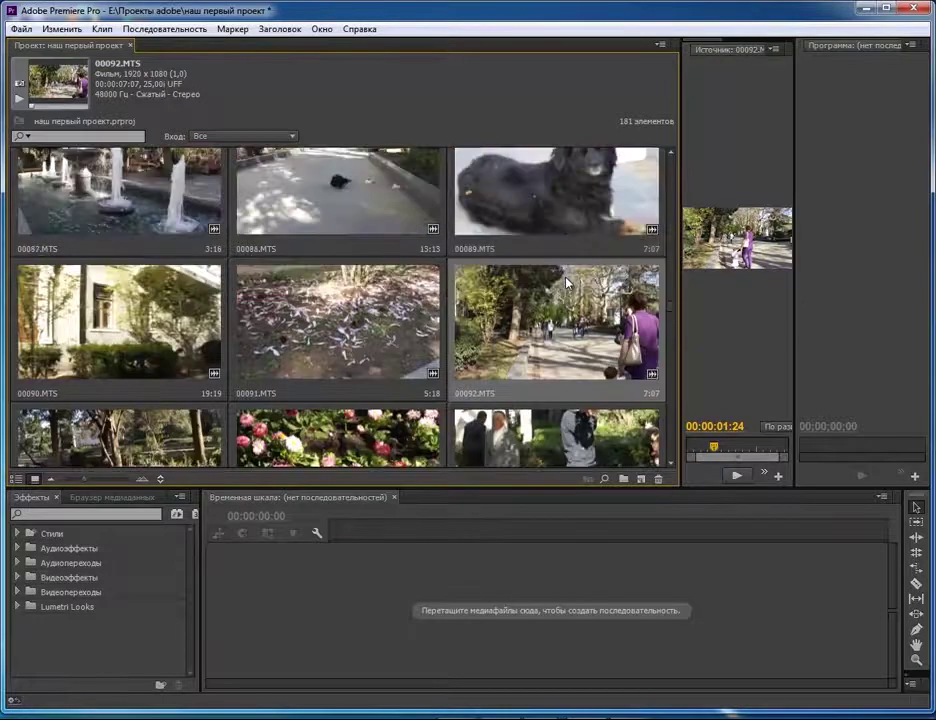
Step: Skim clips 00090.MTS and 00089.MTS in their thumbnails, and load 00090.MTS into the source monitor
{"action": "left_click", "coordinate": [93, 345]}
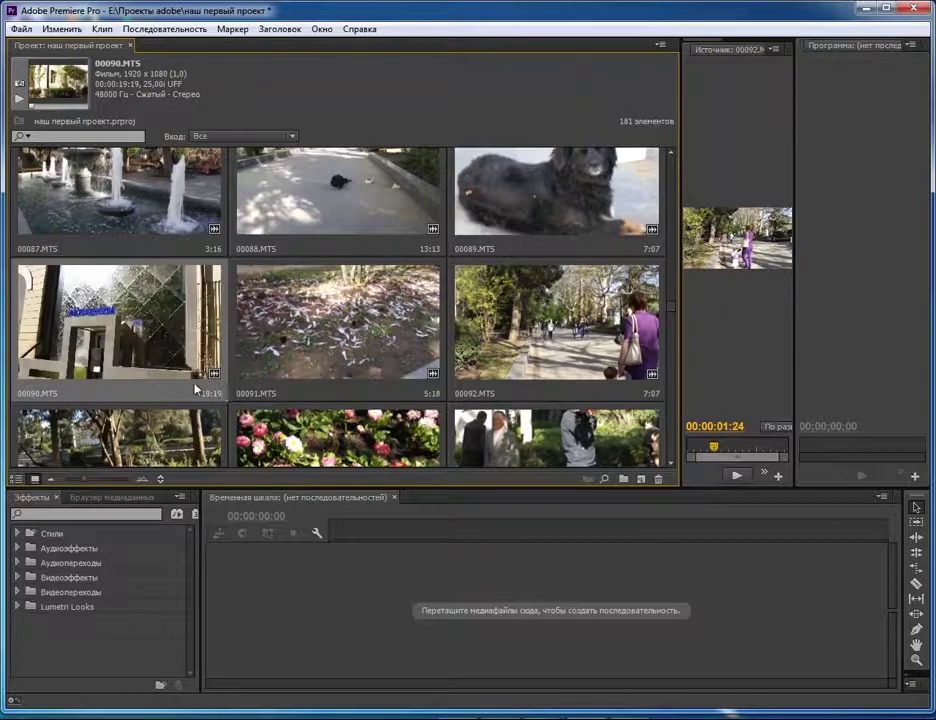
{"action": "double_click", "coordinate": [37, 385]}
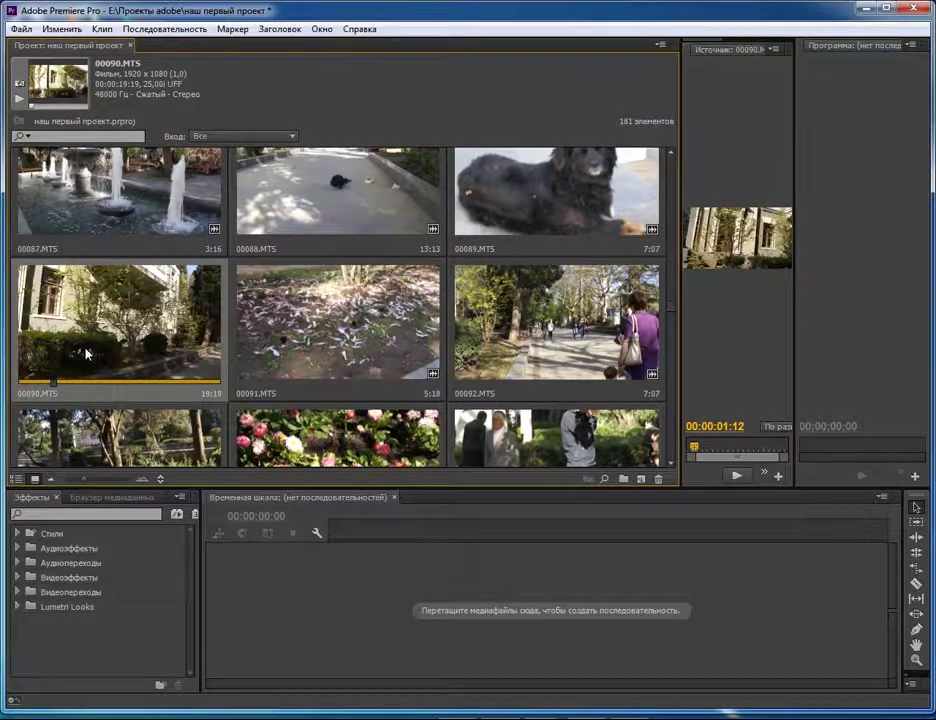
{"action": "left_click", "coordinate": [546, 212]}
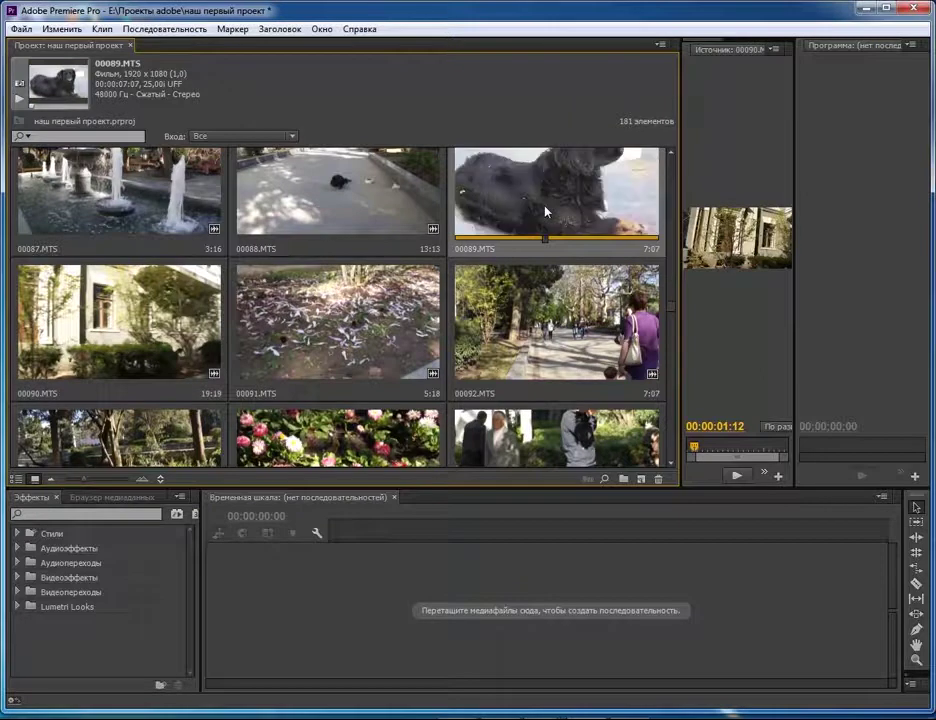
{"action": "left_click", "coordinate": [99, 337]}
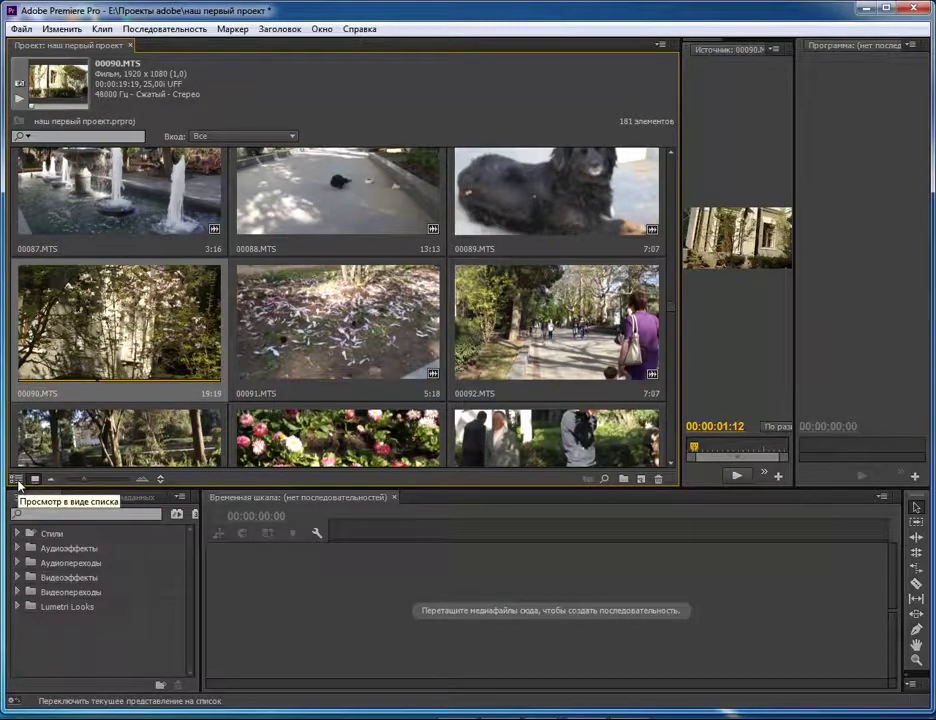
Step: Return the project clips to list view and narrow the project area to enlarge the source monitor
{"action": "left_click", "coordinate": [18, 481]}
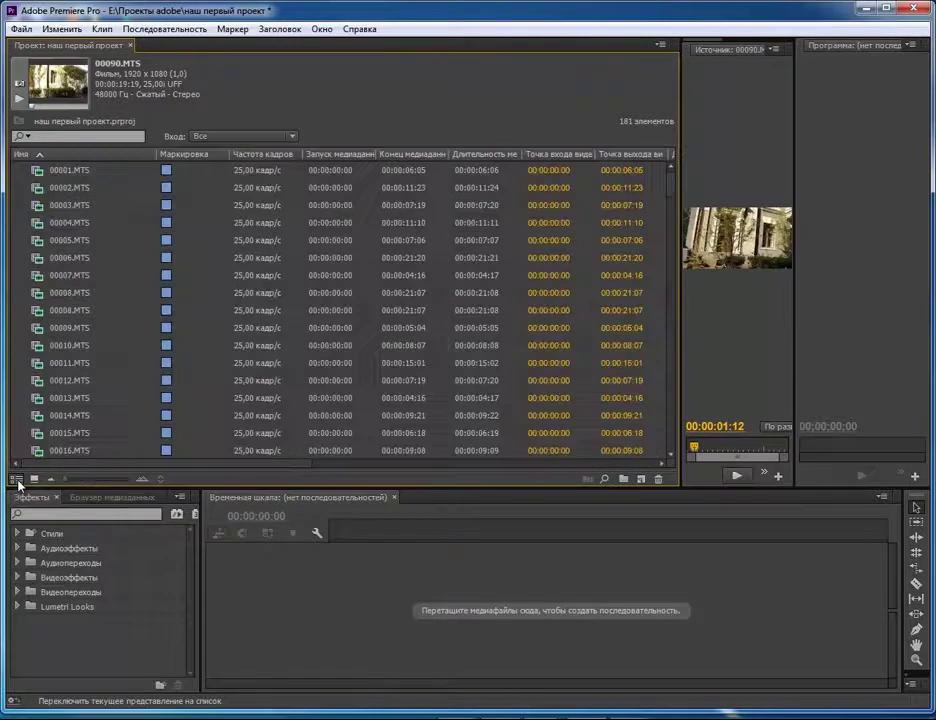
{"action": "left_click_drag", "start_coordinate": [679, 397], "coordinate": [265, 397]}
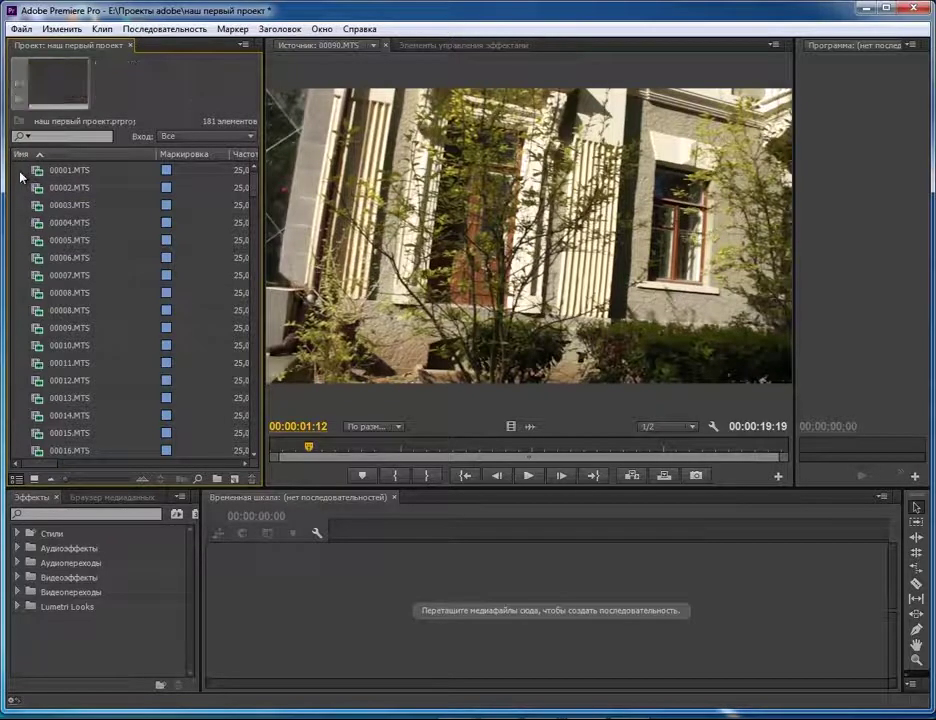
Step: Select clips 00001.MTS through 00090.MTS in the project list and move them into the апрель bin
{"action": "left_click_drag", "start_coordinate": [20, 176], "coordinate": [88, 357]}
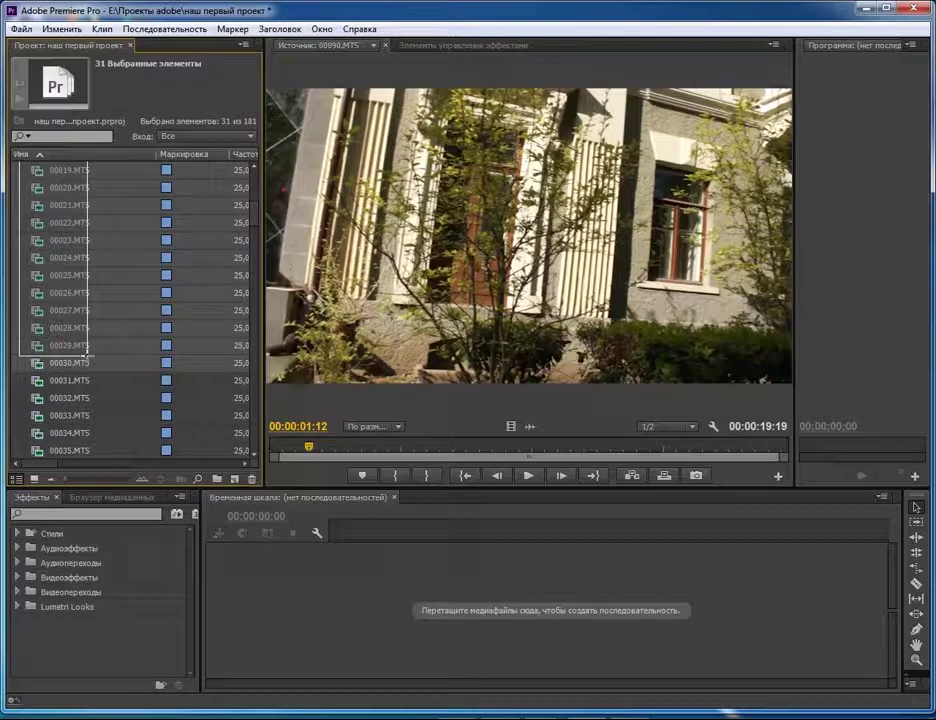
{"action": "left_click_drag", "start_coordinate": [88, 355], "coordinate": [93, 172]}
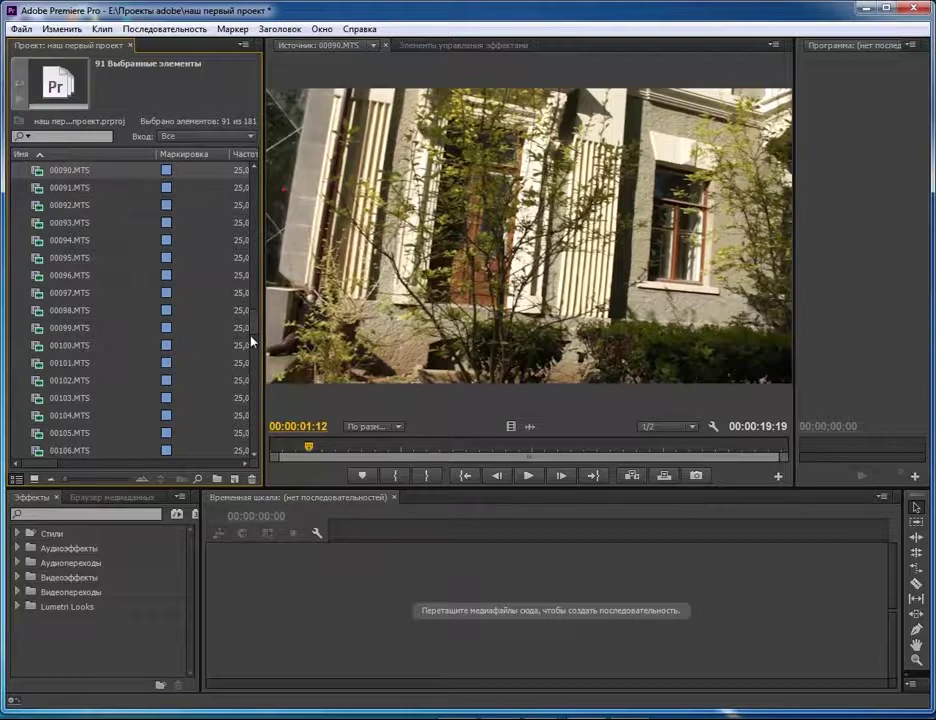
{"action": "scroll", "coordinate": [253, 330], "scroll_direction": "up", "scroll_amount": 3}
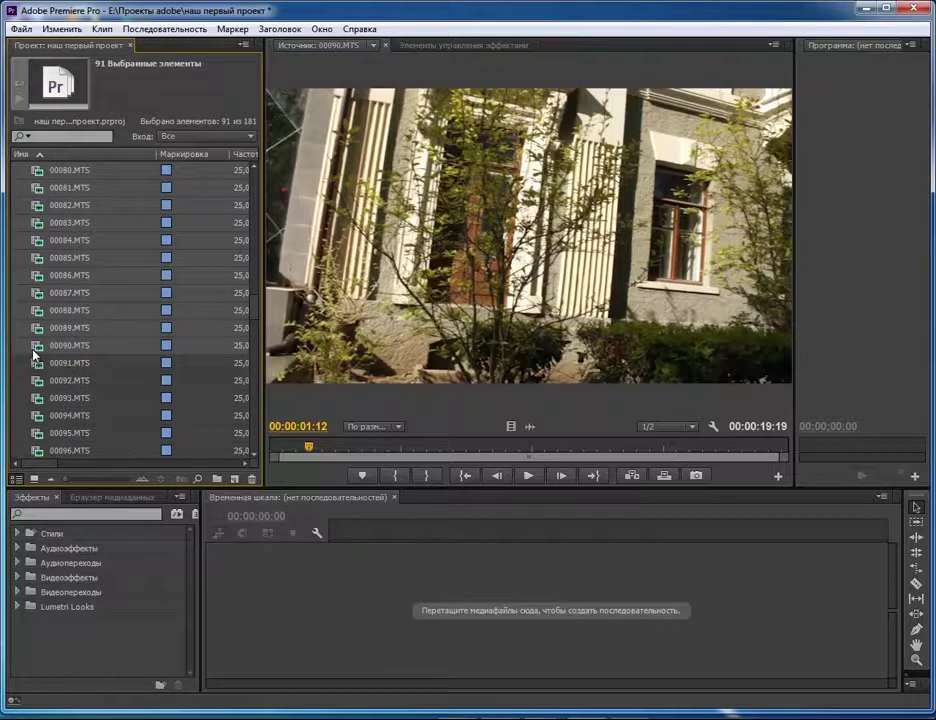
{"action": "scroll", "coordinate": [25, 455], "scroll_direction": "down", "scroll_amount": 10}
{"action": "scroll", "coordinate": [22, 465], "scroll_direction": "down", "scroll_amount": 1}
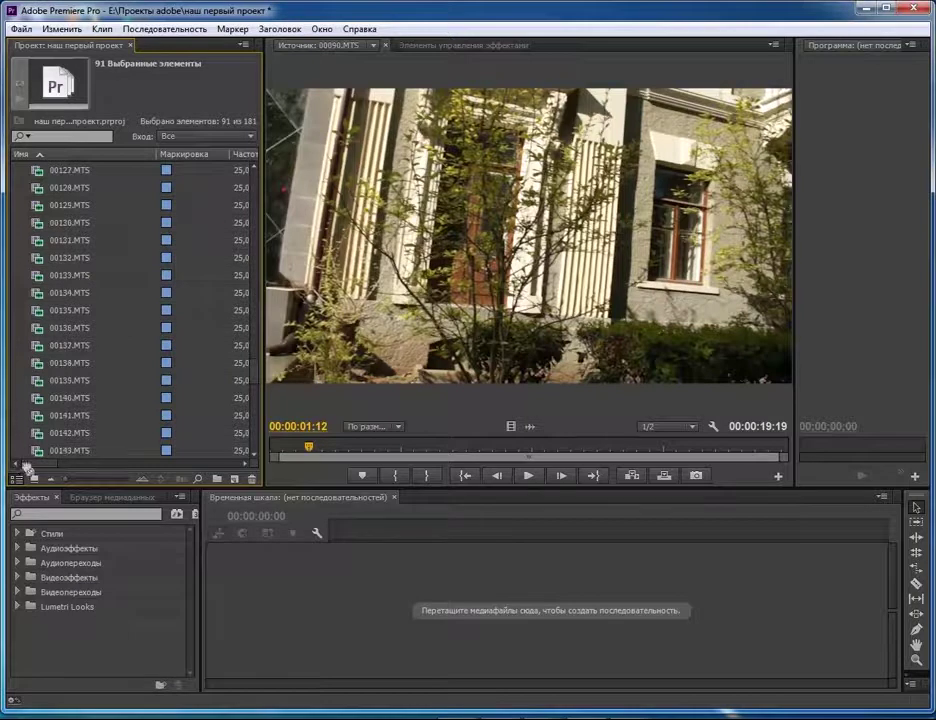
{"action": "scroll", "coordinate": [63, 446], "scroll_direction": "down", "scroll_amount": 9}
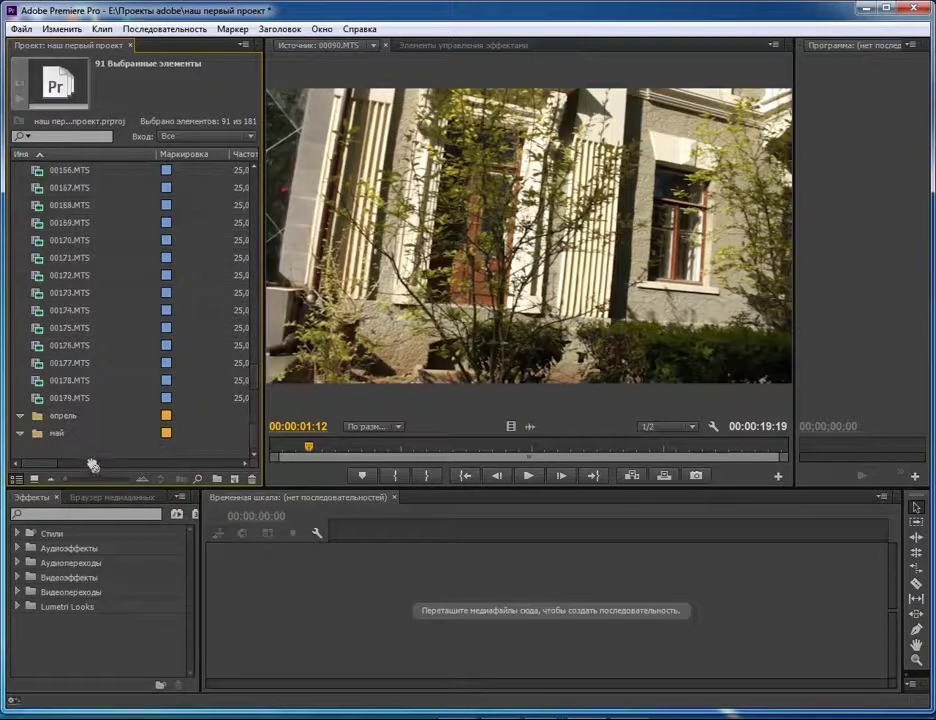
{"action": "double_click", "coordinate": [37, 416]}
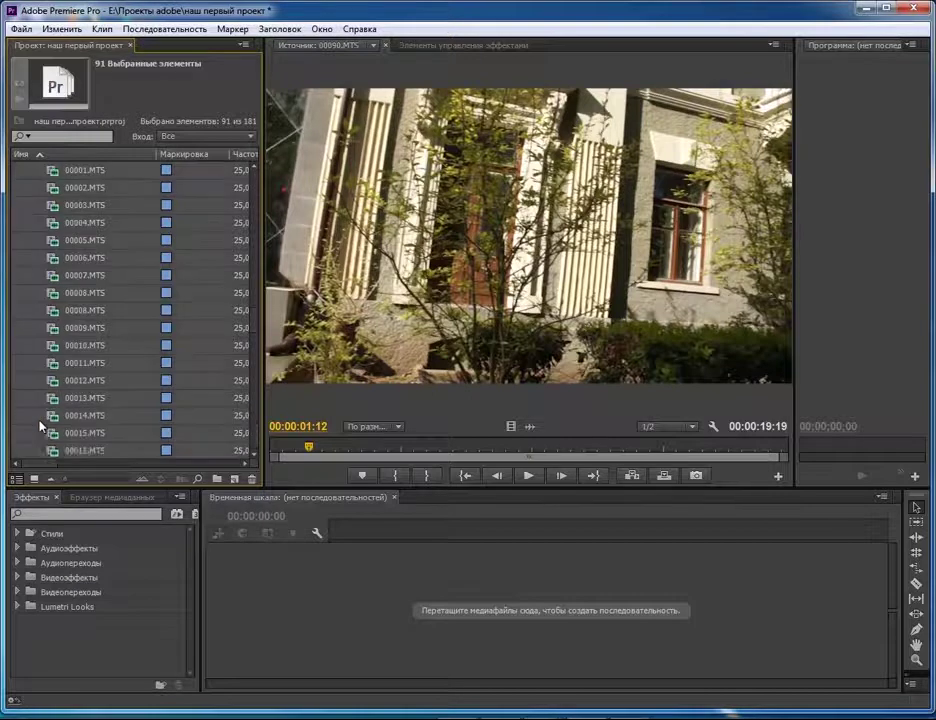
Step: Check the clips inside the апрель bin through to its end, and leave the bin collapsed
{"action": "left_click_drag", "start_coordinate": [252, 333], "coordinate": [252, 197]}
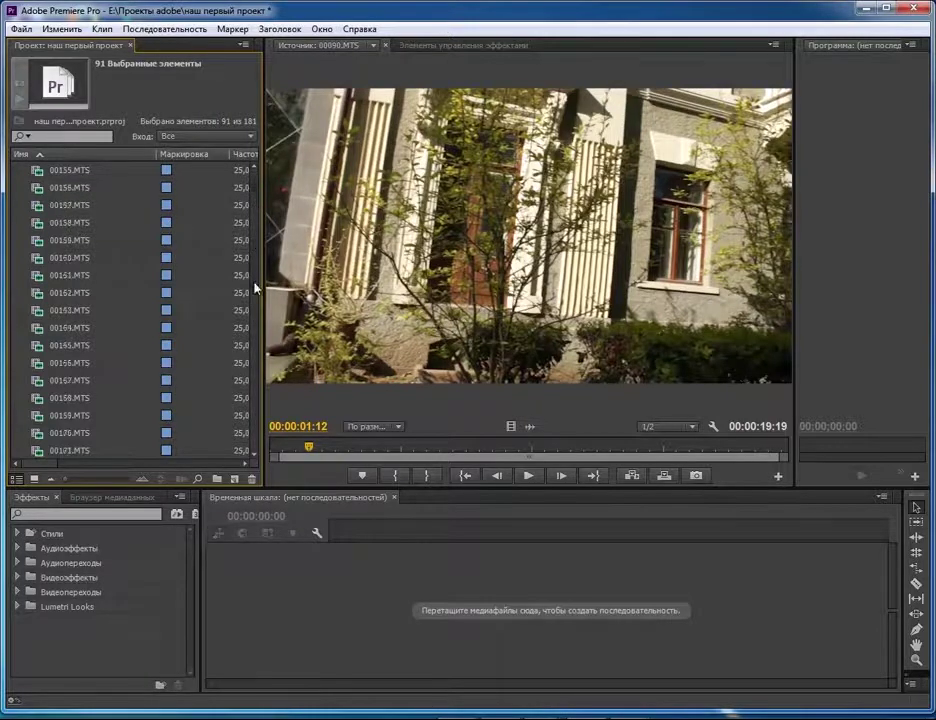
{"action": "scroll", "coordinate": [255, 342], "scroll_direction": "down", "scroll_amount": 5}
{"action": "scroll", "coordinate": [255, 318], "scroll_direction": "up", "scroll_amount": 6}
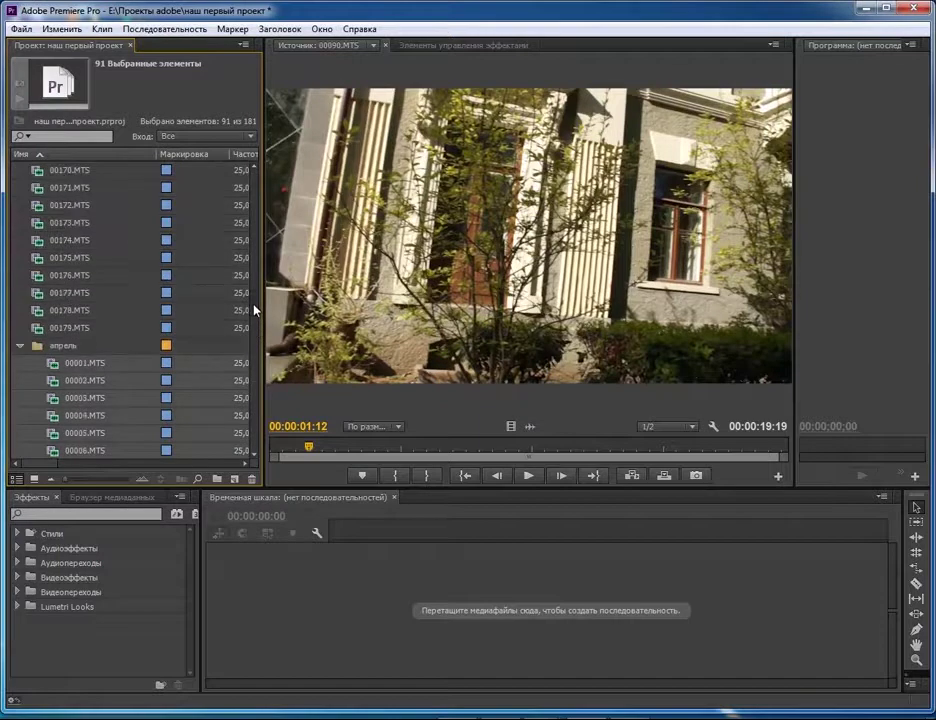
{"action": "left_click", "coordinate": [19, 345]}
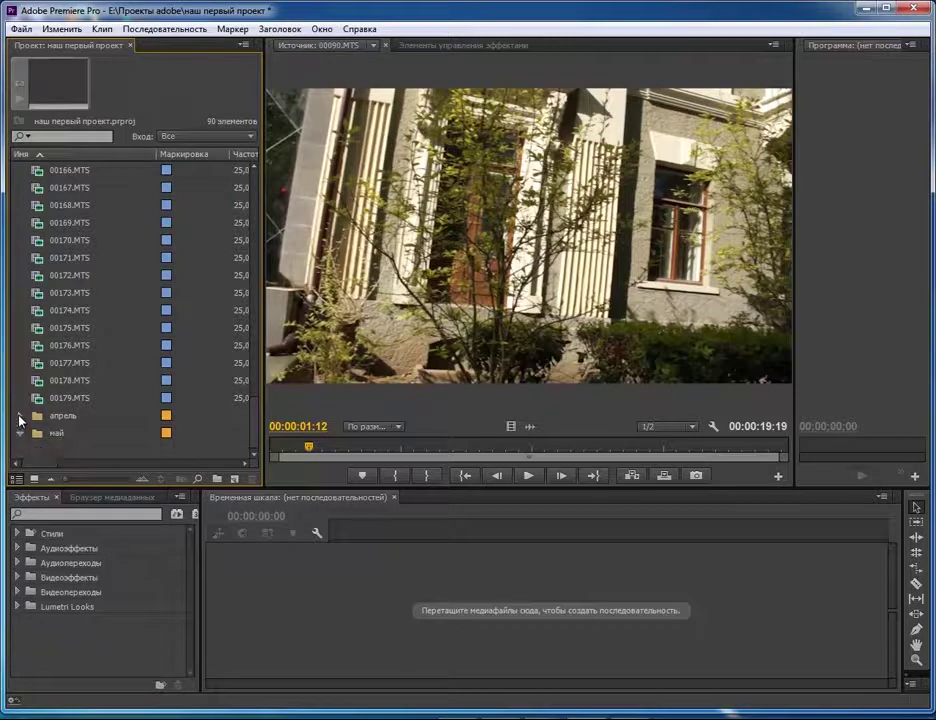
{"action": "left_click", "coordinate": [19, 417]}
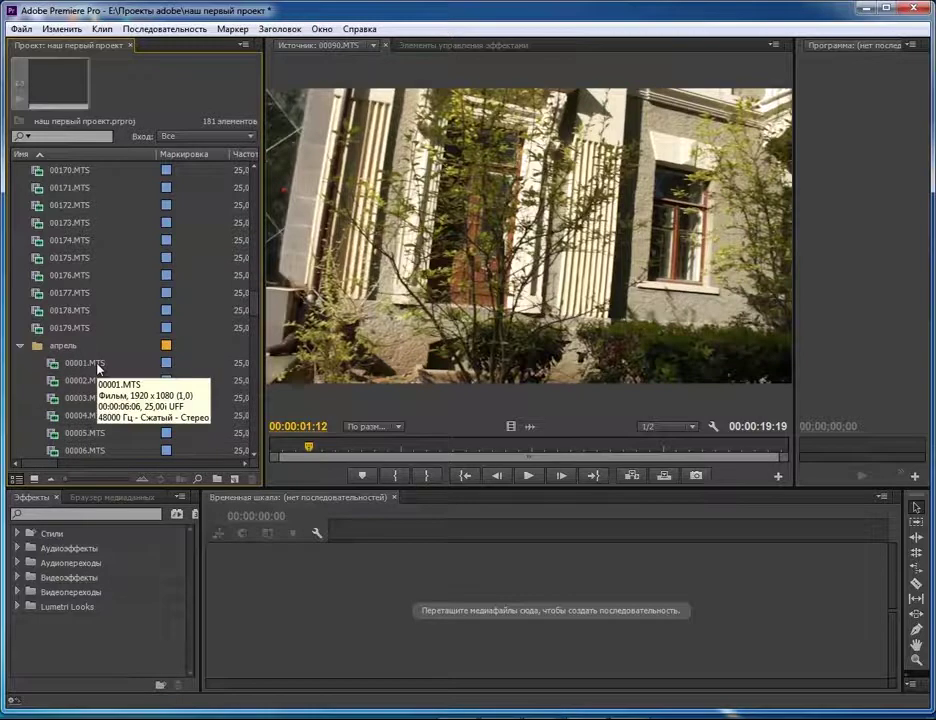
{"action": "scroll", "coordinate": [97, 368], "scroll_direction": "down", "scroll_amount": 15}
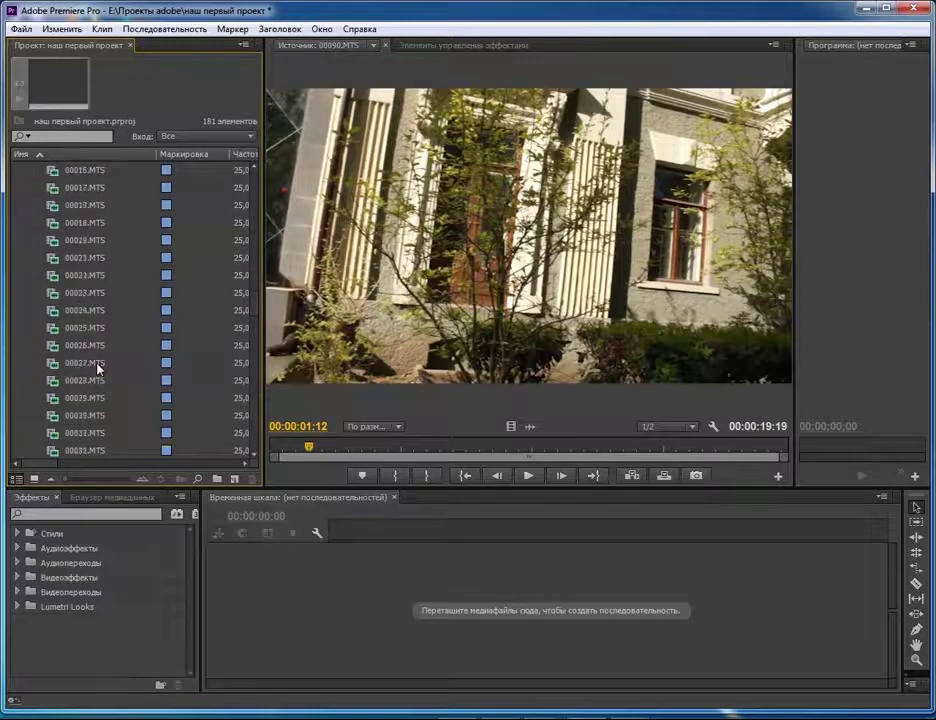
{"action": "scroll", "coordinate": [97, 368], "scroll_direction": "down", "scroll_amount": 7}
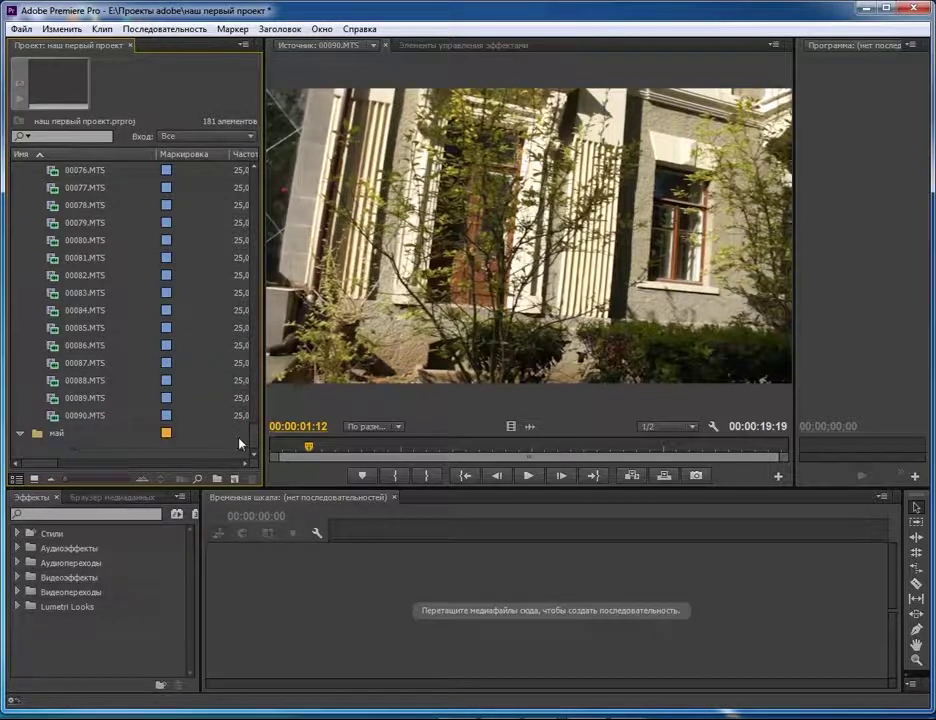
{"action": "left_click_drag", "start_coordinate": [257, 443], "coordinate": [255, 313]}
{"action": "left_click", "coordinate": [20, 331]}
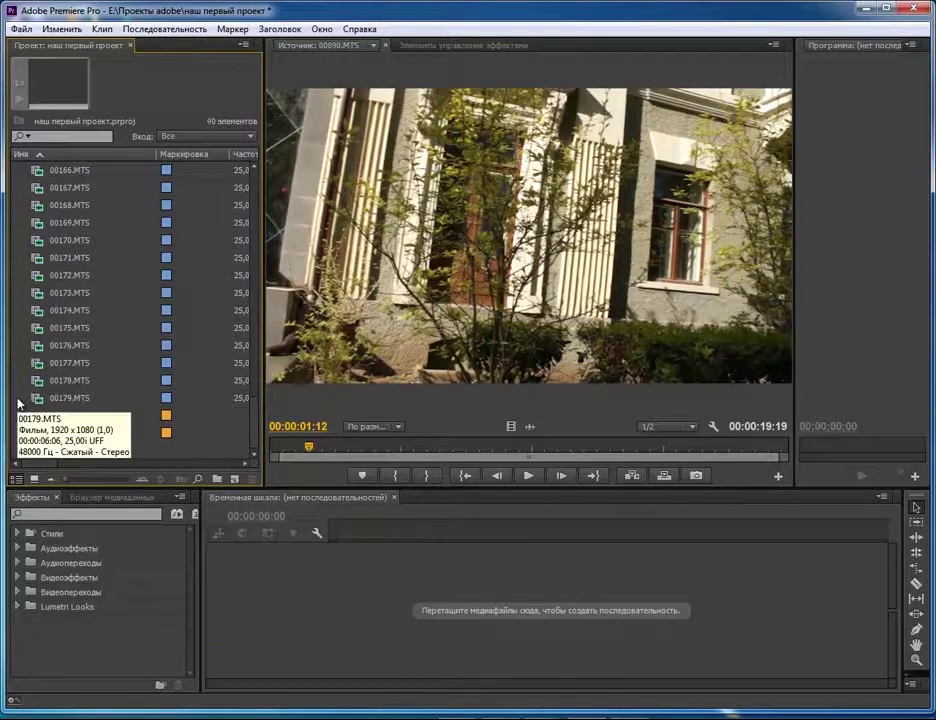
Step: Select the remaining clips, 00091.MTS through 00179.MTS, and move them into the май bin
{"action": "left_click", "coordinate": [45, 398]}
{"action": "left_click_drag", "start_coordinate": [45, 398], "coordinate": [95, 152]}
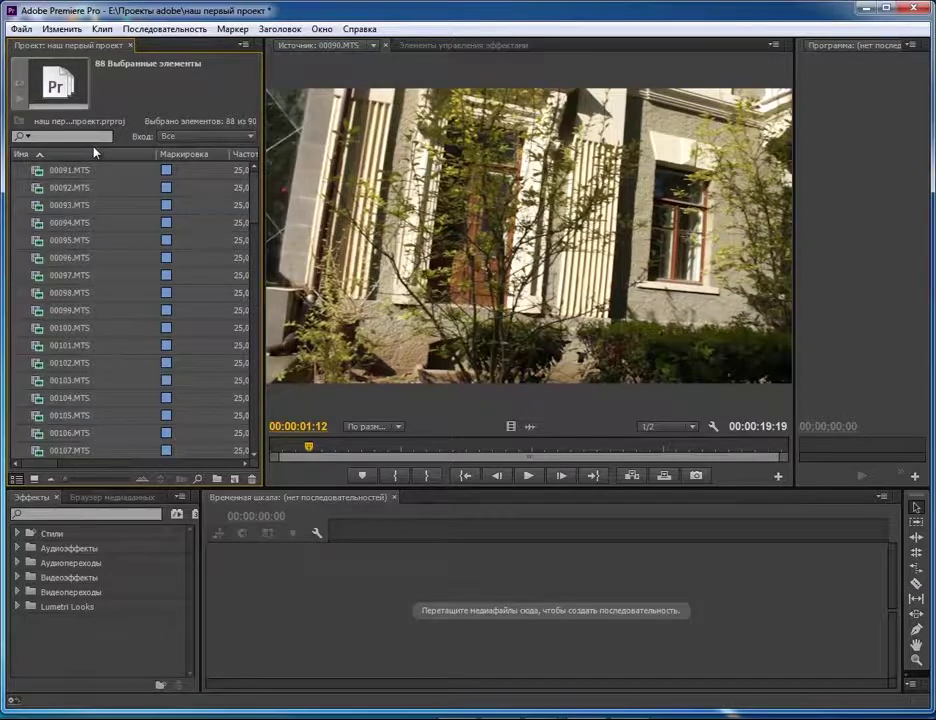
{"action": "scroll", "coordinate": [256, 284], "scroll_direction": "down", "scroll_amount": 10}
{"action": "scroll", "coordinate": [253, 377], "scroll_direction": "down", "scroll_amount": 5}
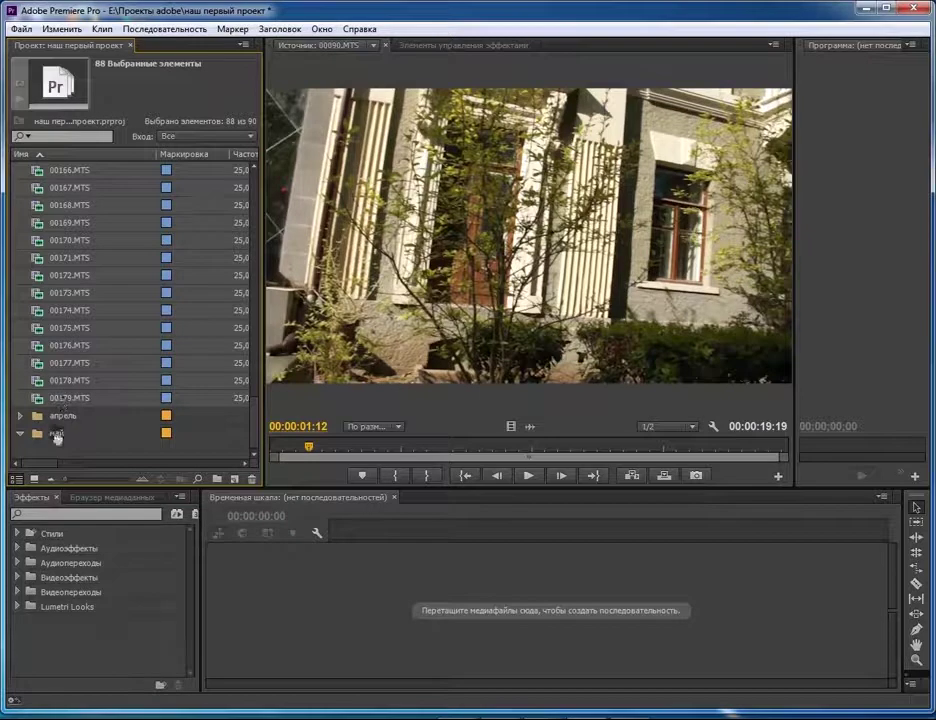
{"action": "left_click_drag", "start_coordinate": [59, 446], "coordinate": [59, 446]}
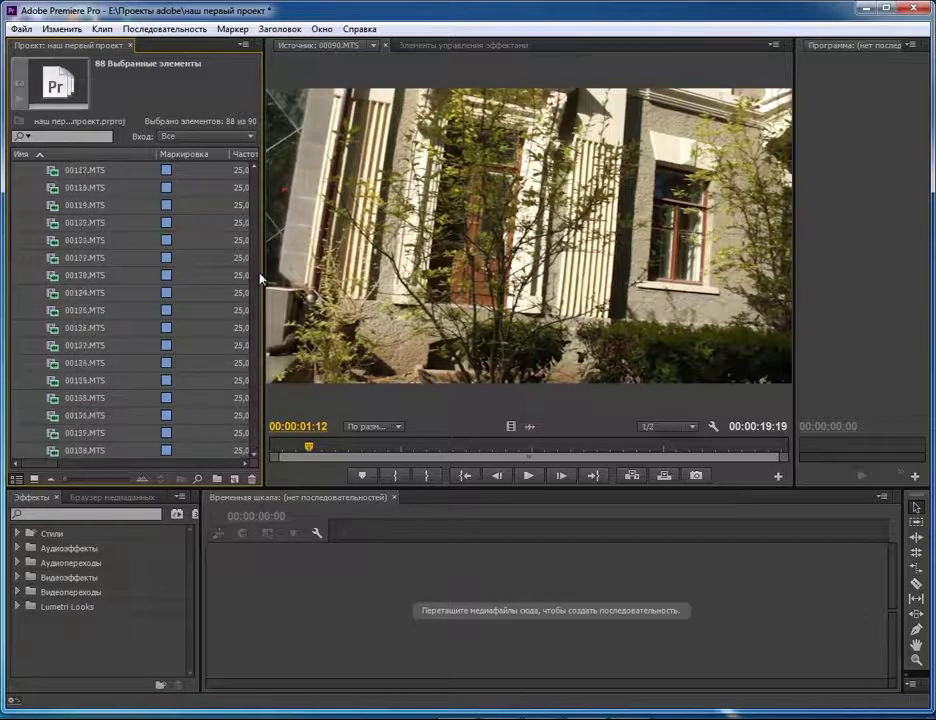
Step: Check the май bin's clips from the start of the project list and collapse the bin
{"action": "left_click_drag", "start_coordinate": [254, 404], "coordinate": [254, 165]}
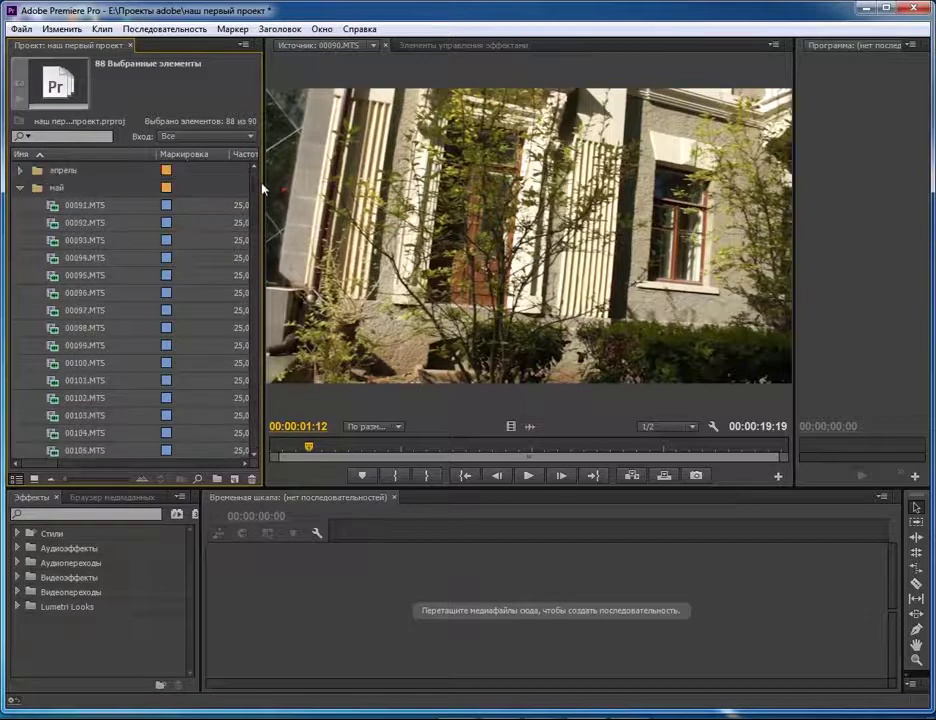
{"action": "left_click", "coordinate": [20, 188]}
{"action": "left_click", "coordinate": [20, 189]}
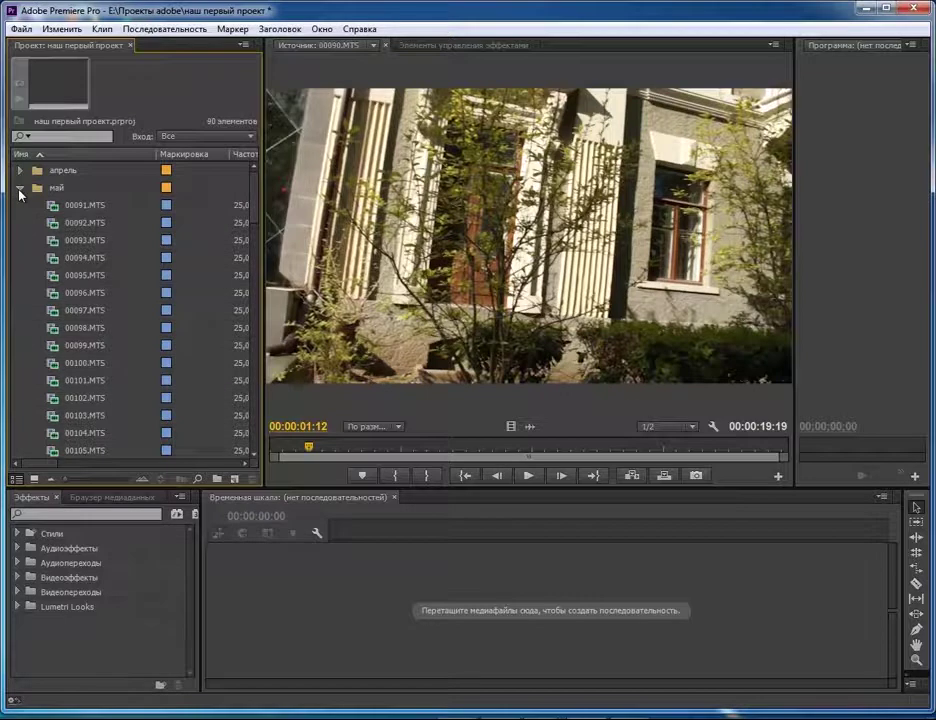
{"action": "left_click", "coordinate": [20, 188]}
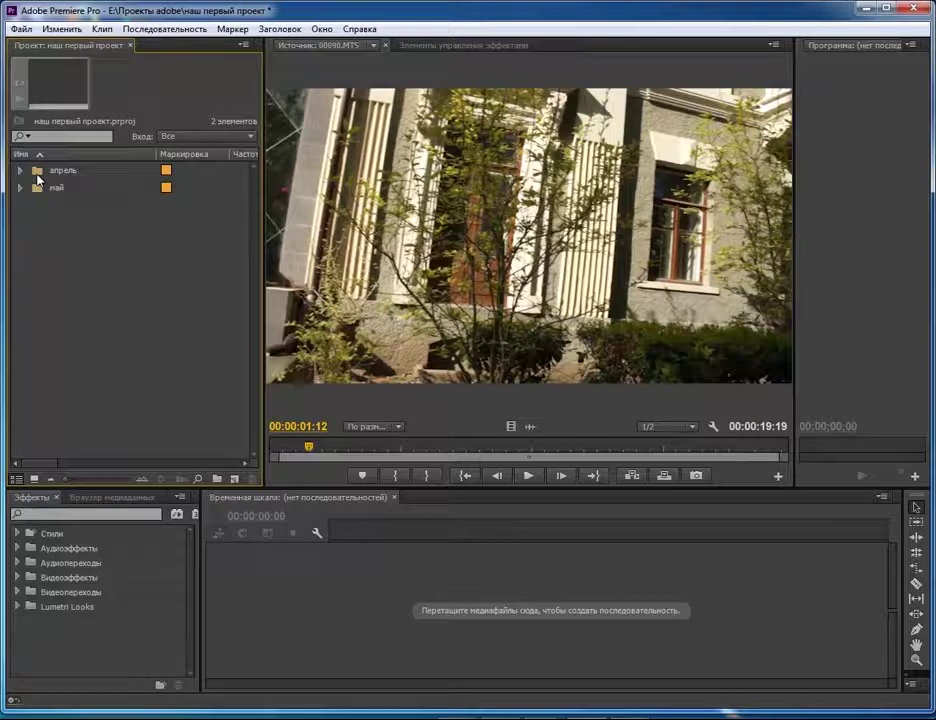
Step: Open the апрель bin in its own window, browse its clip list, and show the clips as thumbnails
{"action": "double_click", "coordinate": [37, 177]}
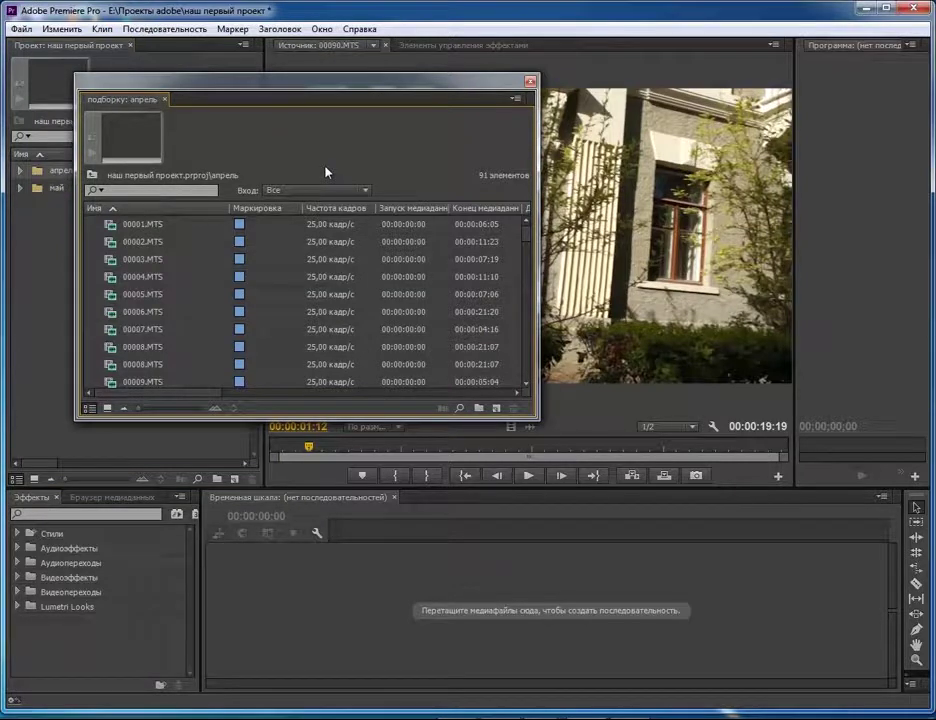
{"action": "mouse_move", "coordinate": [152, 366]}
{"action": "scroll", "coordinate": [180, 296], "scroll_direction": "down", "scroll_amount": 7}
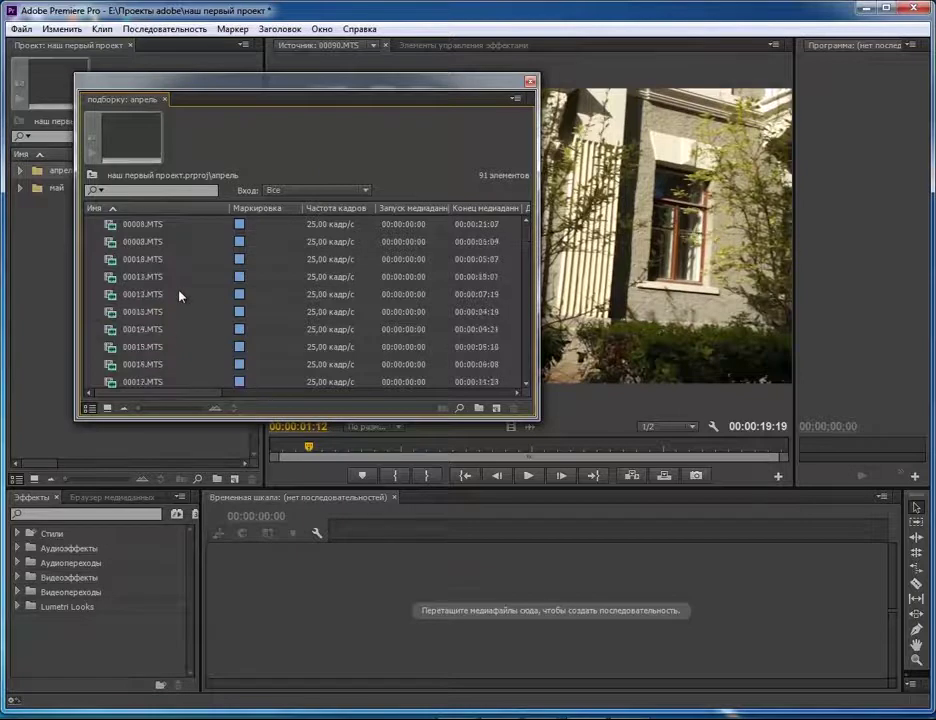
{"action": "scroll", "coordinate": [180, 296], "scroll_direction": "down", "scroll_amount": 20}
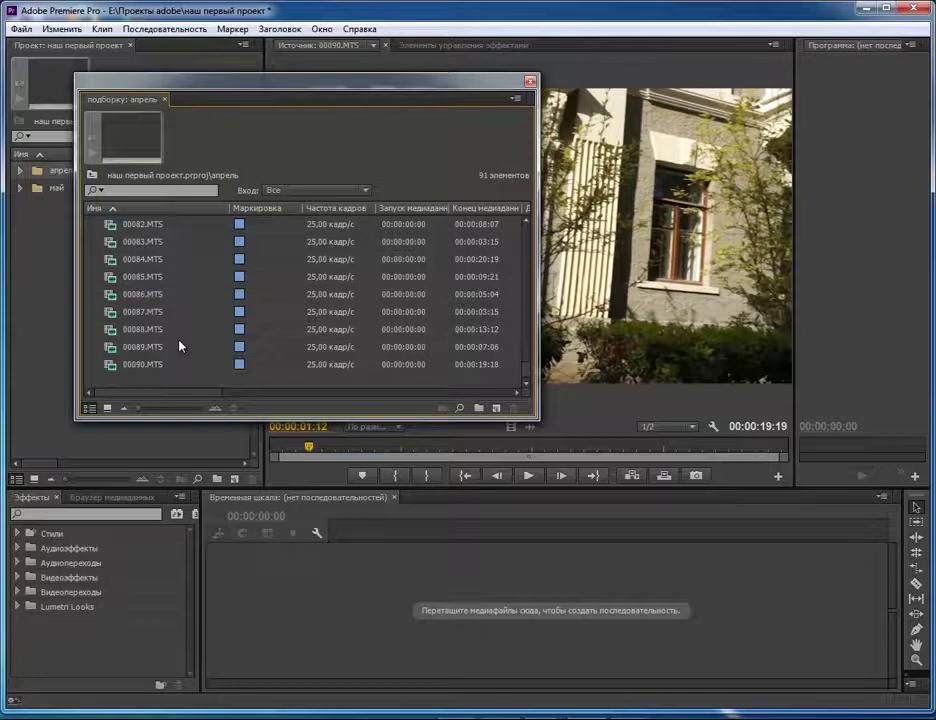
{"action": "left_click", "coordinate": [108, 409]}
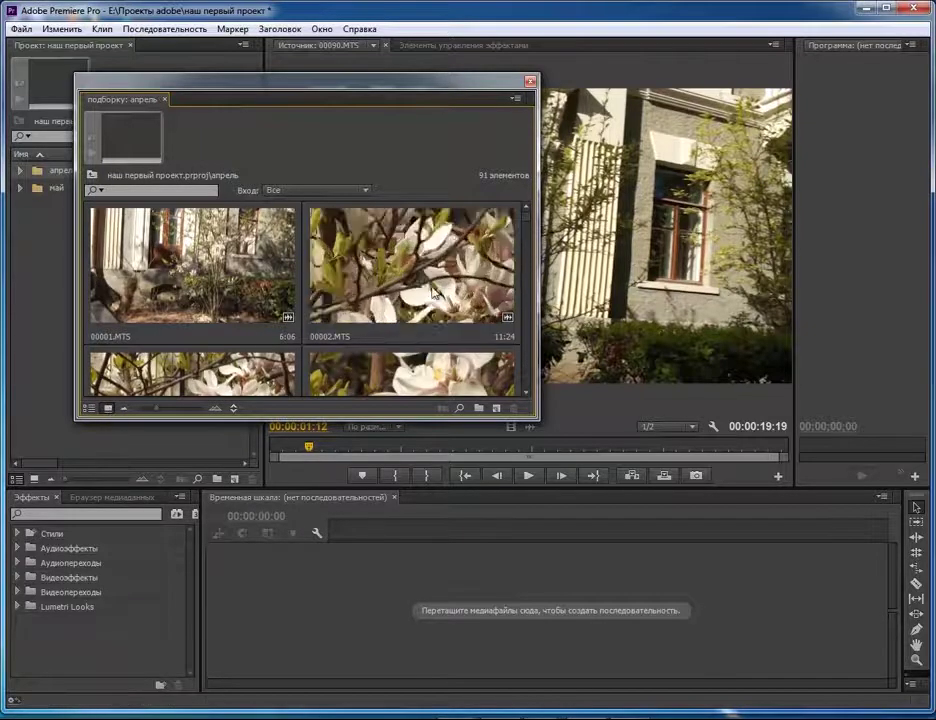
Step: Turn off the Миниатюры display so the апрель bin's clips show generic icons
{"action": "scroll", "coordinate": [463, 321], "scroll_direction": "down", "scroll_amount": 3}
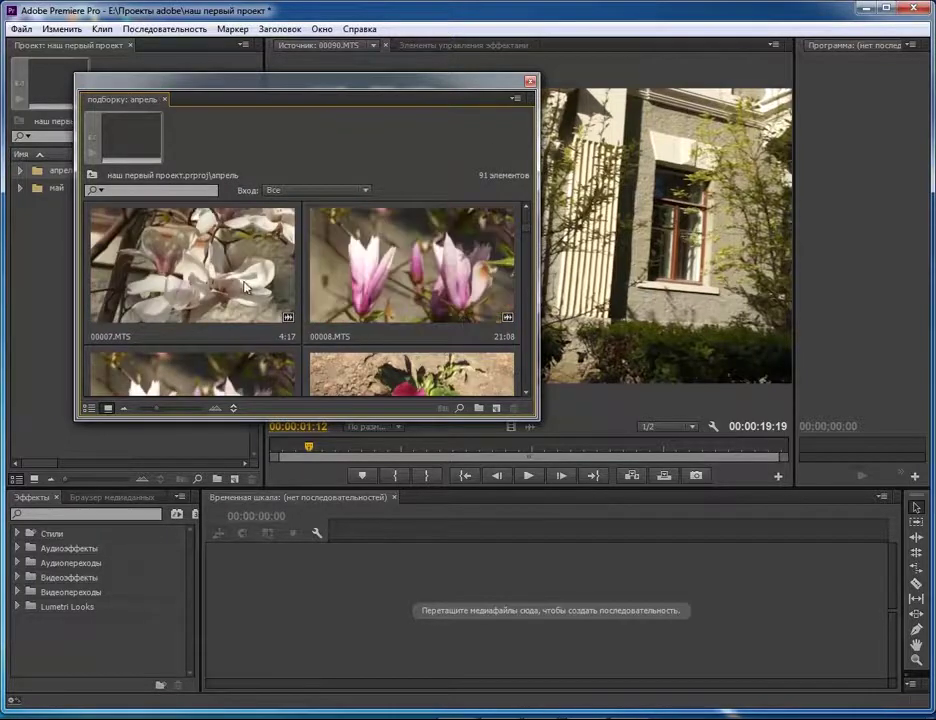
{"action": "left_click", "coordinate": [516, 102]}
{"action": "left_click", "coordinate": [516, 102]}
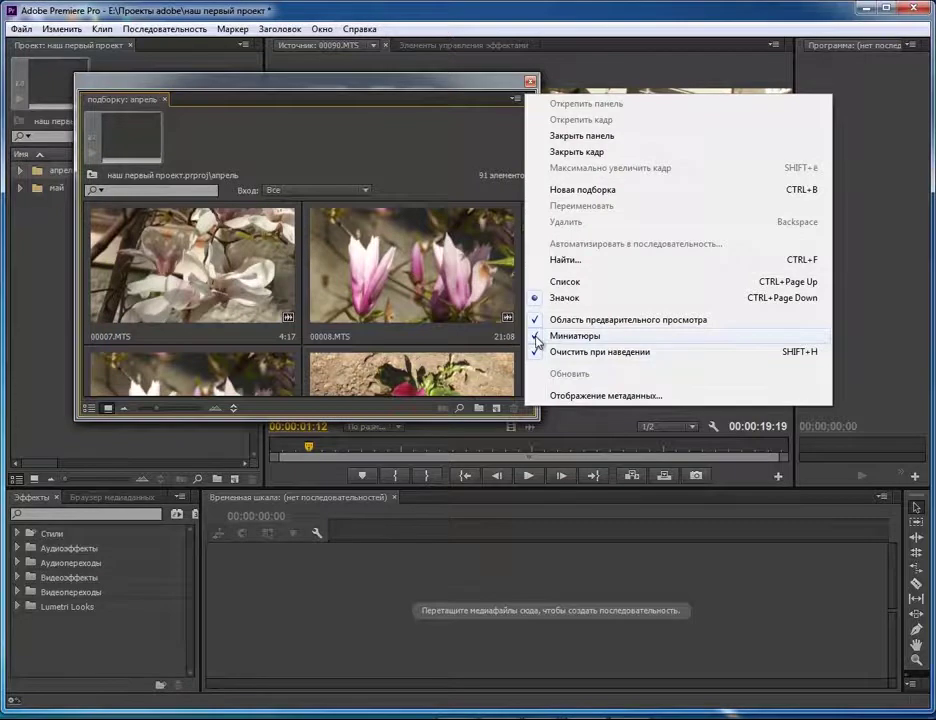
{"action": "left_click", "coordinate": [575, 336]}
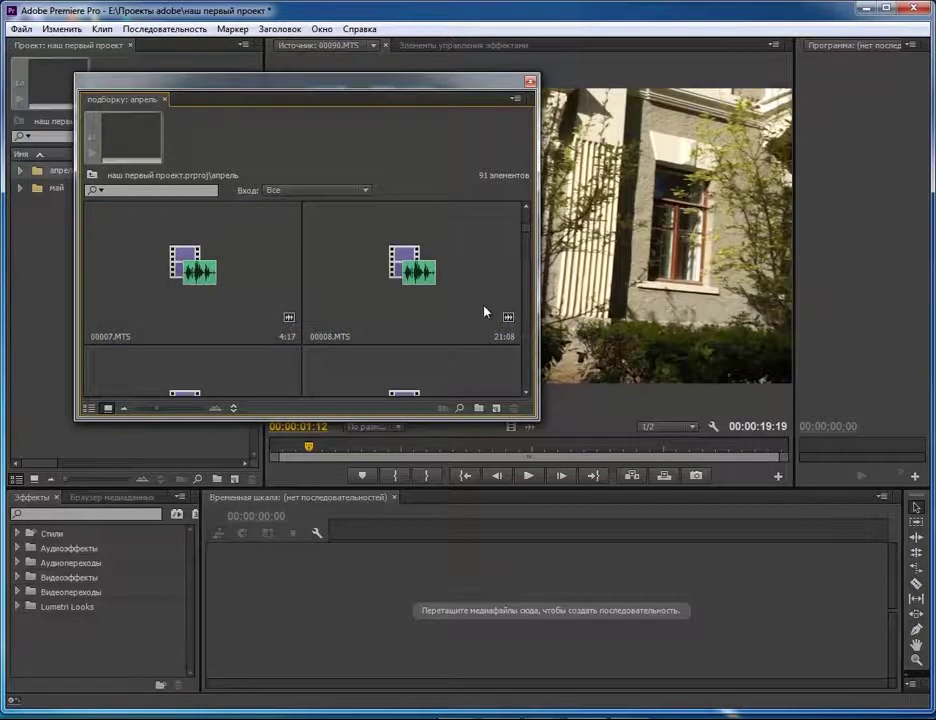
Step: Turn the Миниатюры display back on in the апрель bin and open clip 00002.MTS in the Source monitor
{"action": "scroll", "coordinate": [479, 307], "scroll_direction": "up", "scroll_amount": 5}
{"action": "left_click", "coordinate": [515, 98]}
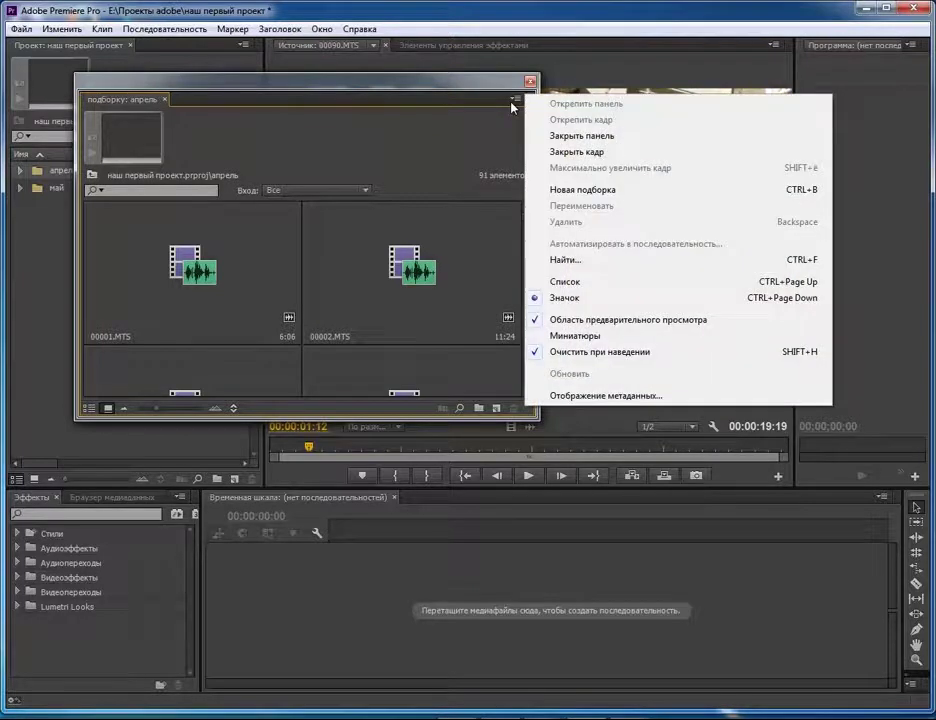
{"action": "left_click", "coordinate": [551, 338]}
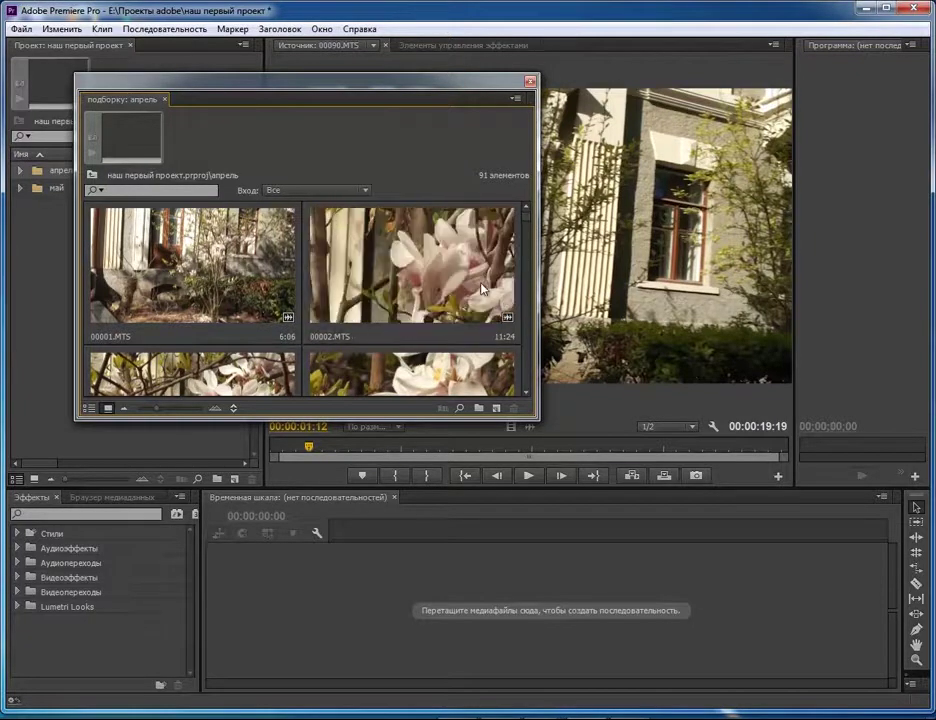
{"action": "double_click", "coordinate": [351, 288]}
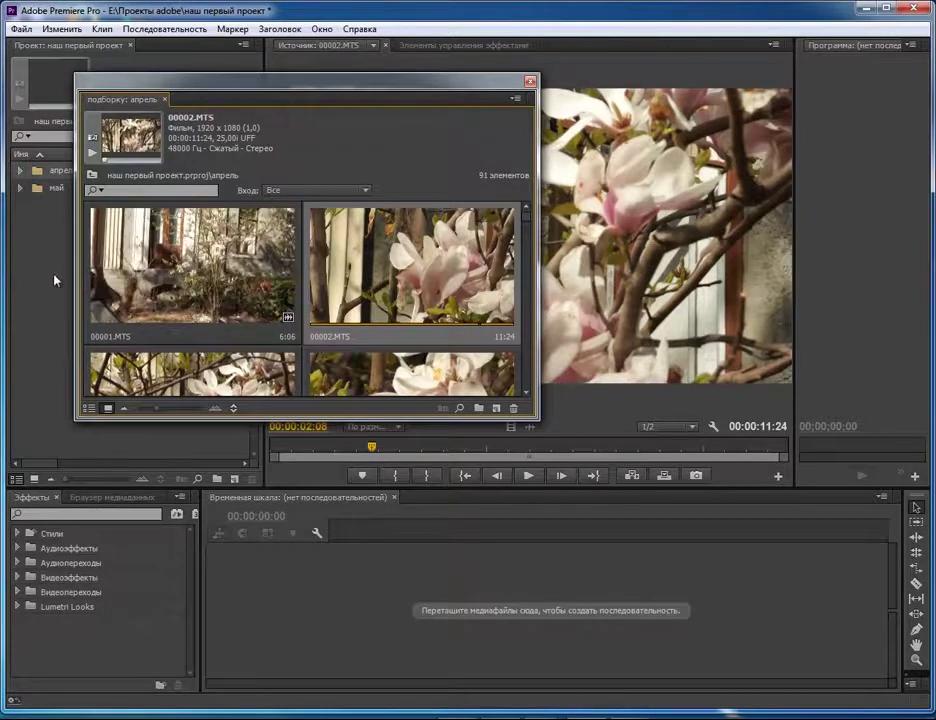
Step: Delete clips 00001.MTS and 00002.MTS from the апрель bin one after the other
{"action": "left_click", "coordinate": [177, 270]}
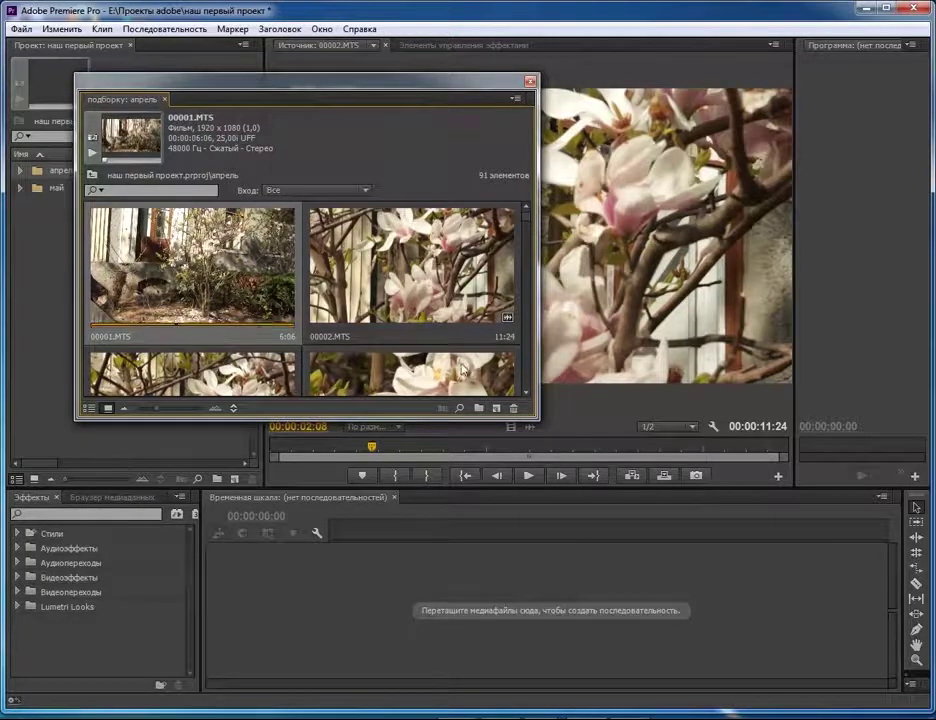
{"action": "left_click", "coordinate": [516, 409]}
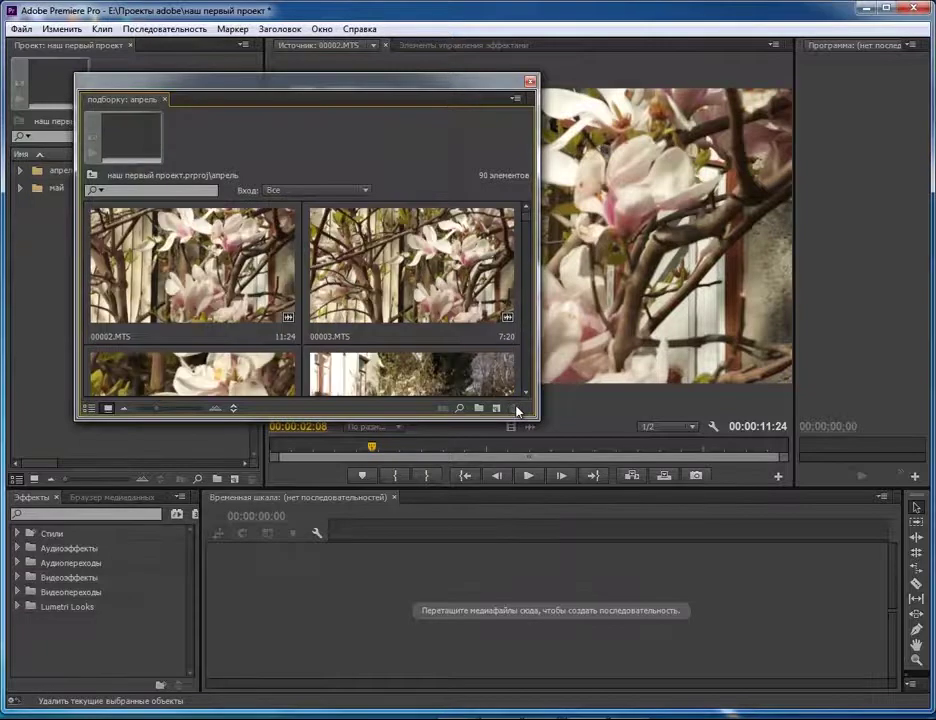
{"action": "left_click", "coordinate": [128, 318]}
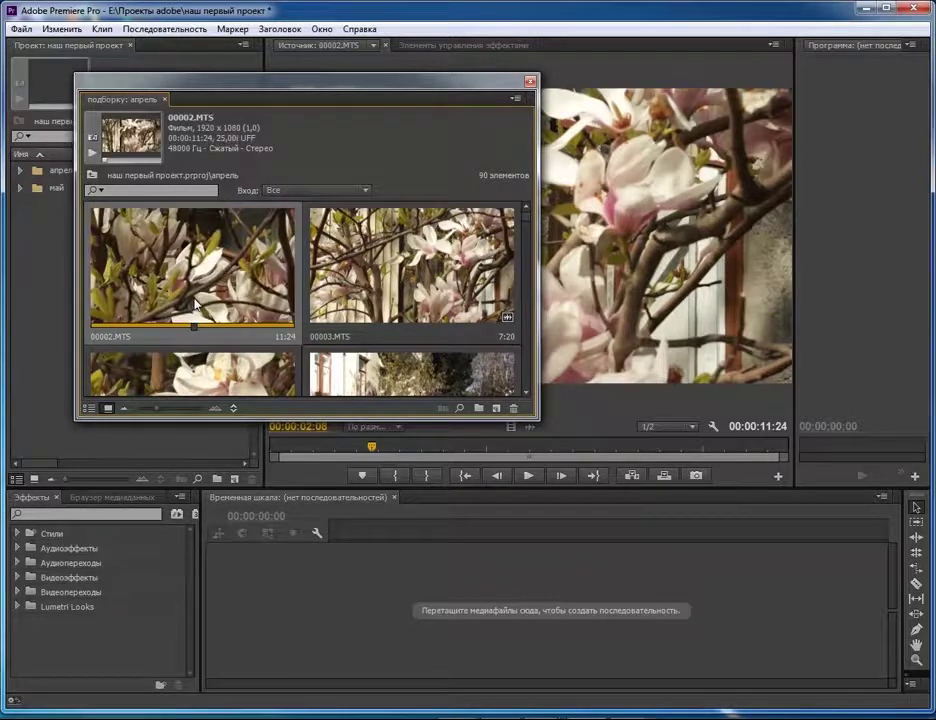
{"action": "left_click", "coordinate": [512, 410]}
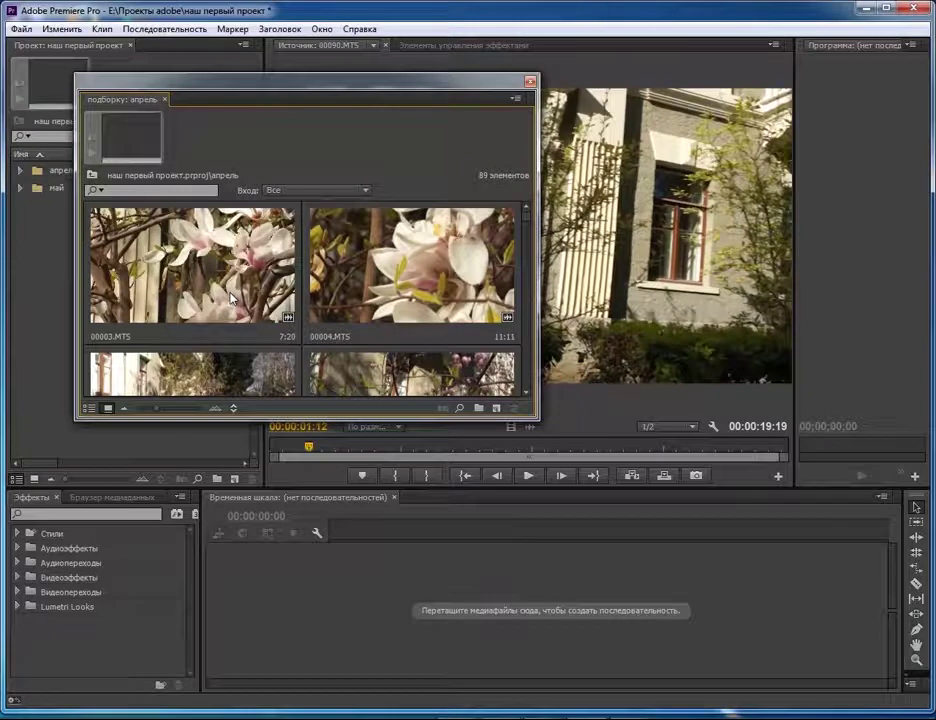
Step: Undo both clip deletions in the апрель bin
{"action": "key", "text": "ctrl+z"}
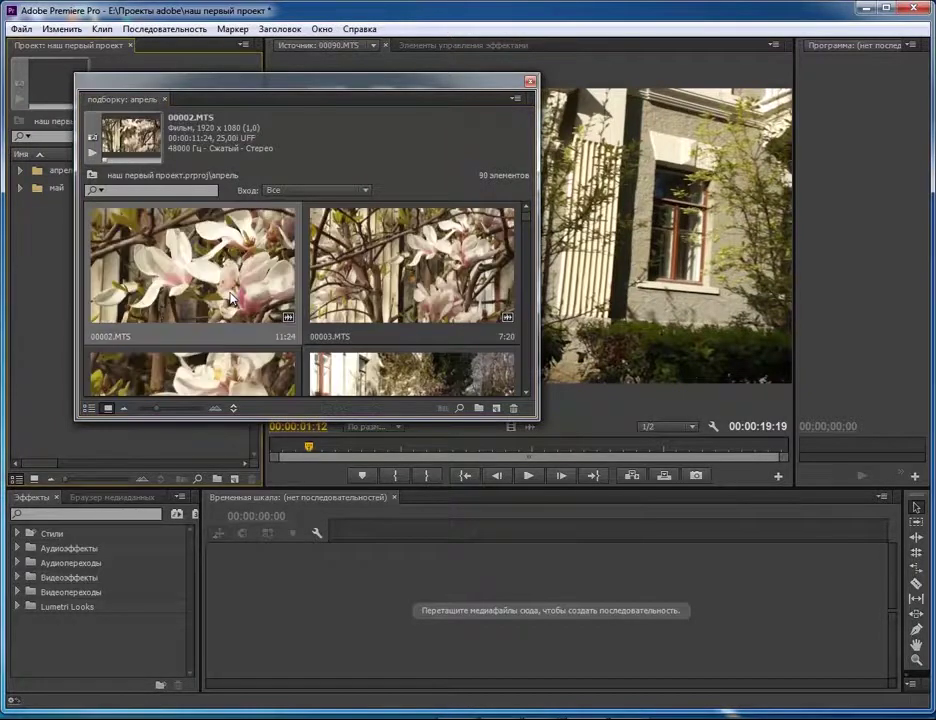
{"action": "key", "text": "ctrl+z"}
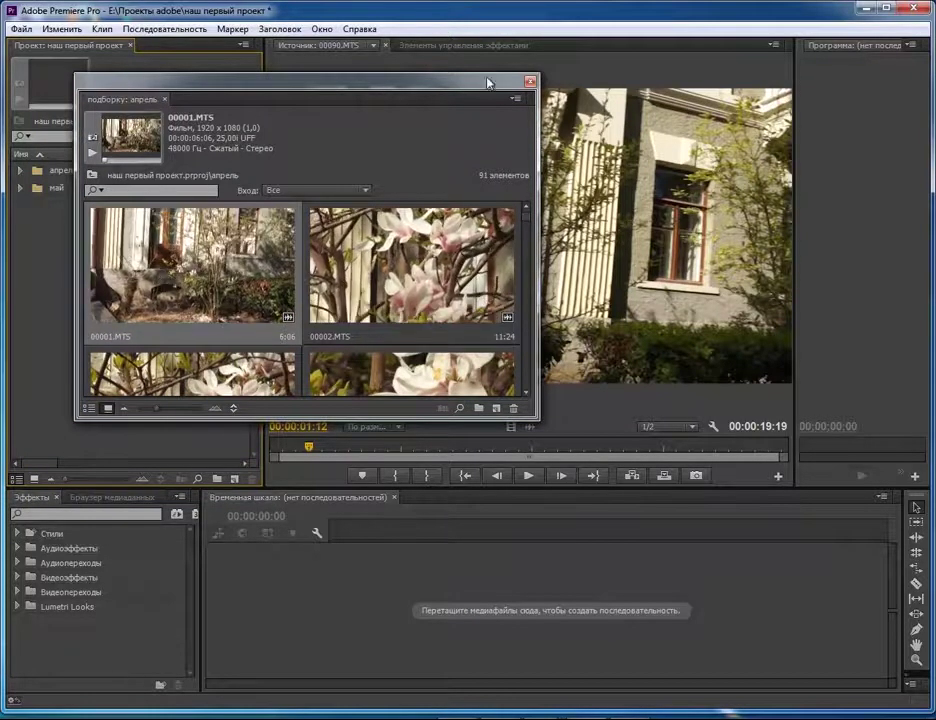
Step: Close the апрель bin window, reopen it from the project to check its clips, and leave it closed
{"action": "left_click", "coordinate": [531, 82]}
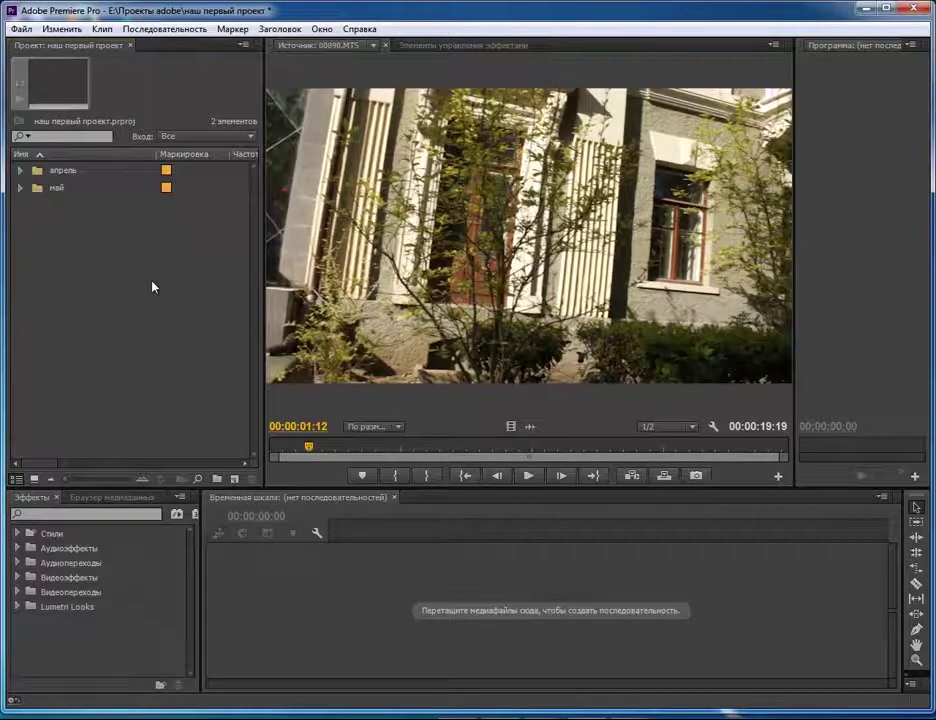
{"action": "left_click", "coordinate": [55, 176]}
{"action": "double_click", "coordinate": [55, 176]}
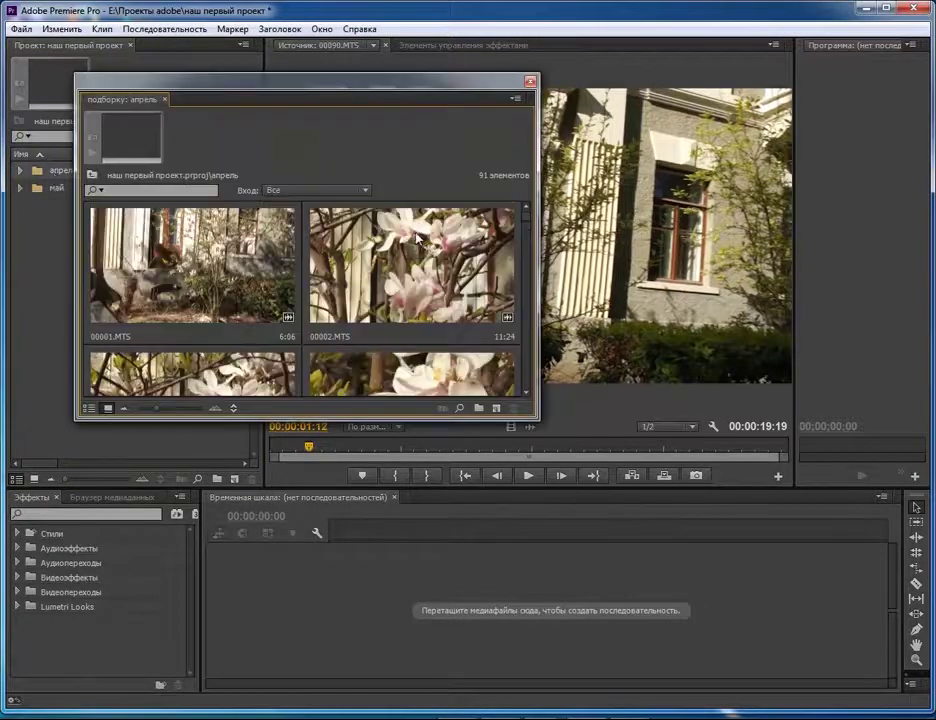
{"action": "left_click", "coordinate": [530, 81]}
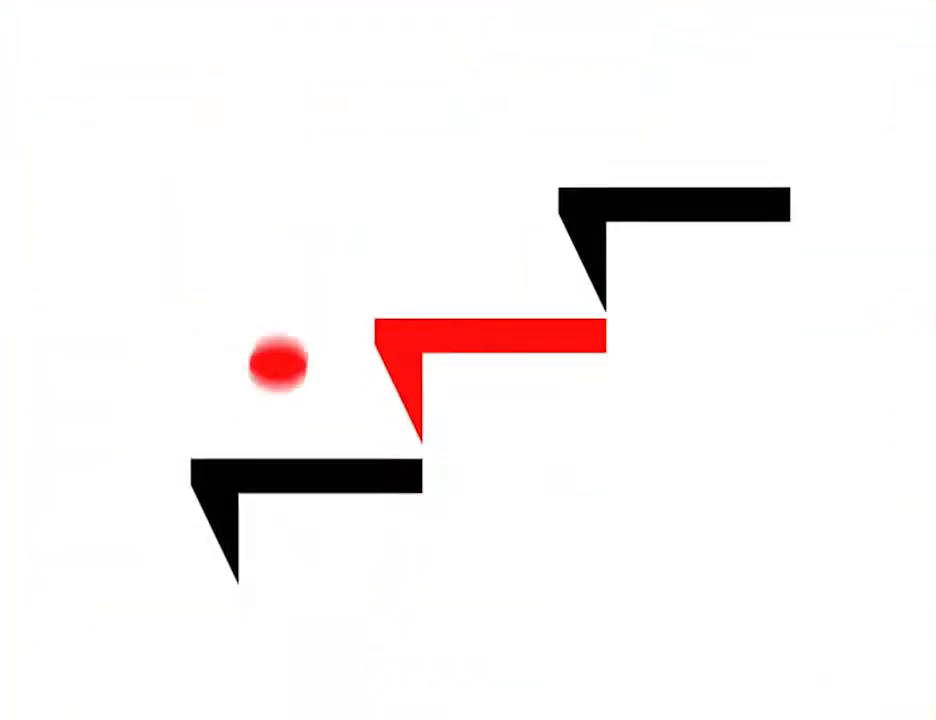